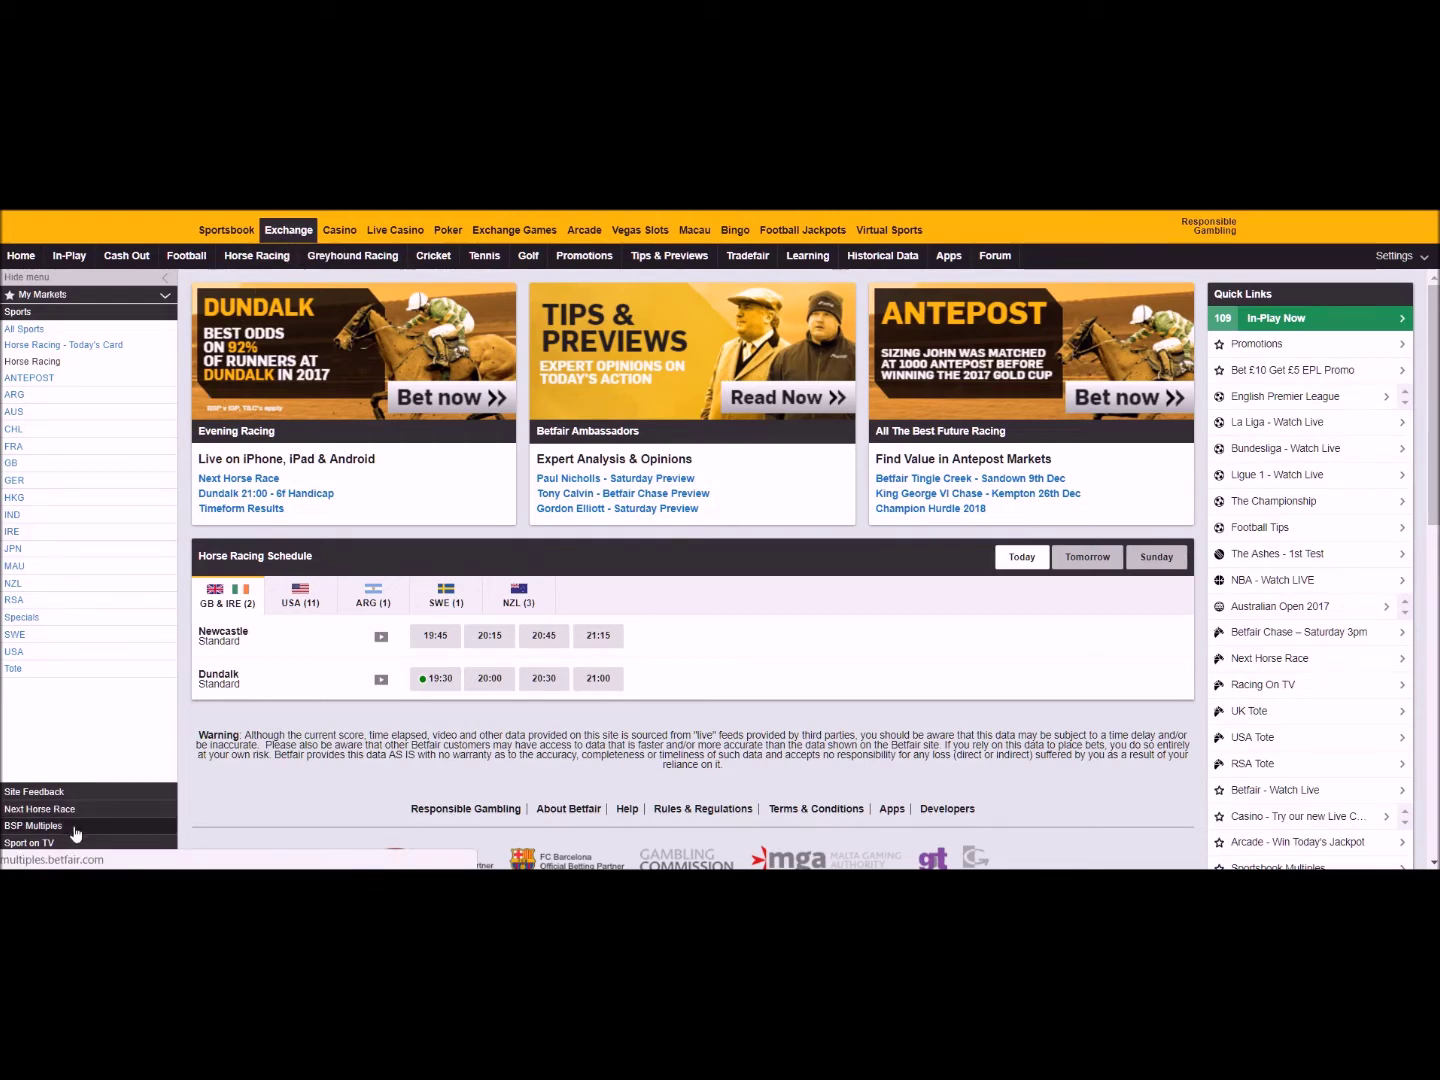
# Step: Open the BSP Multiples site and display the GB horse racing coupon for the Newcastle 24th Nov meeting
pyautogui.click(70, 826)
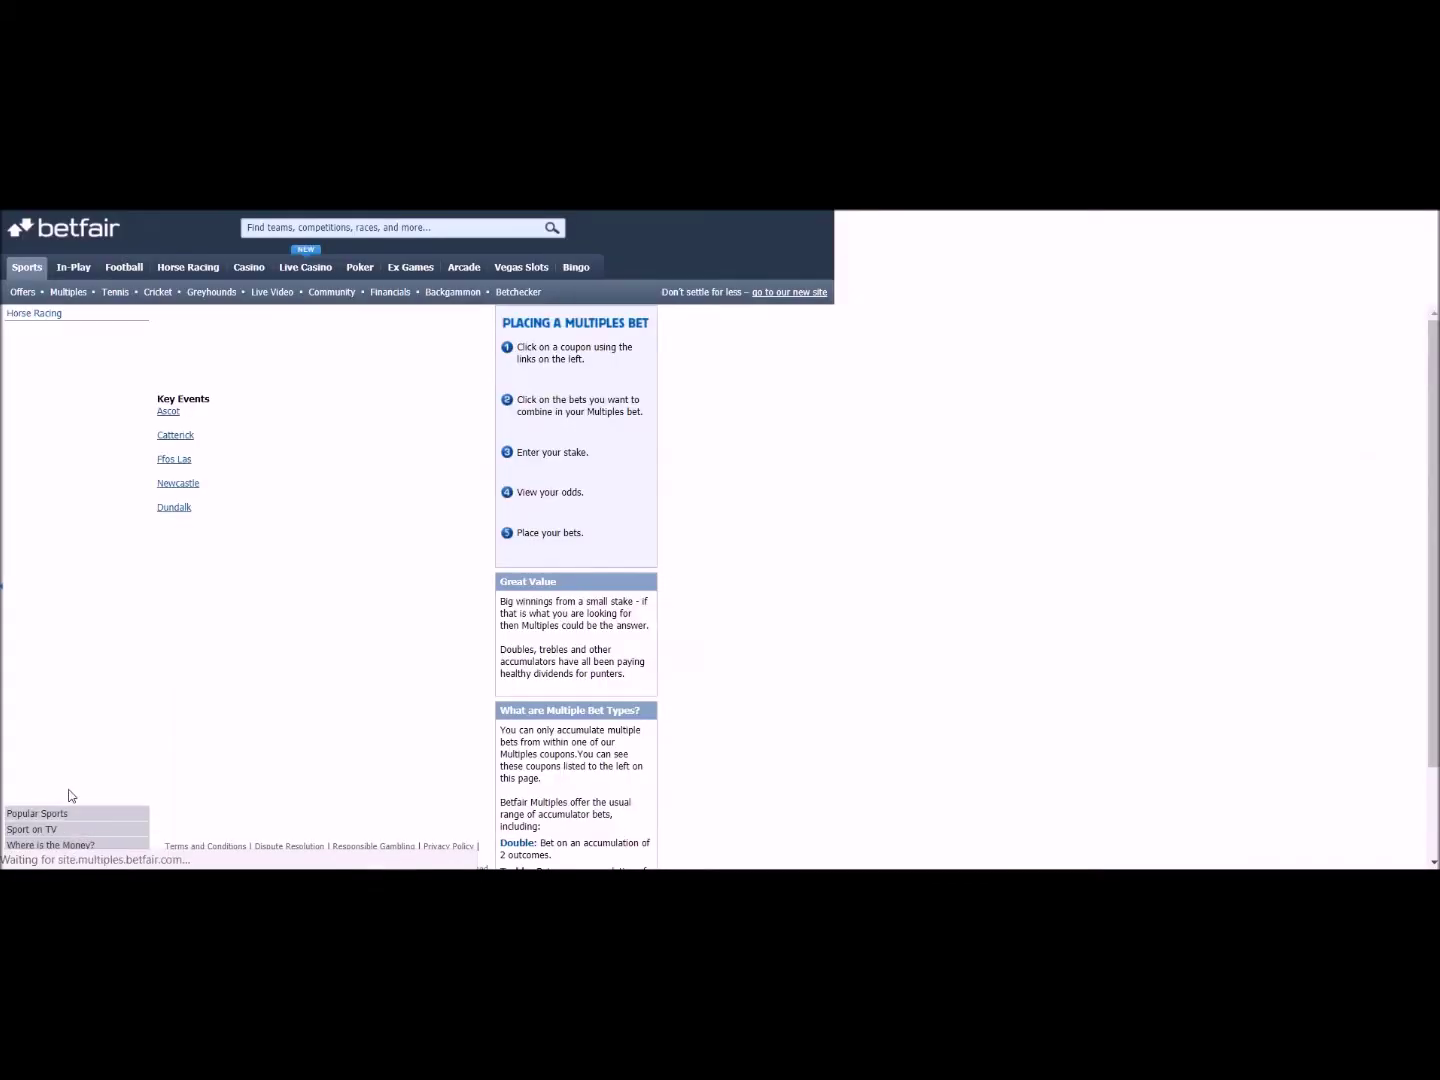
pyautogui.click(37, 314)
pyautogui.click(37, 346)
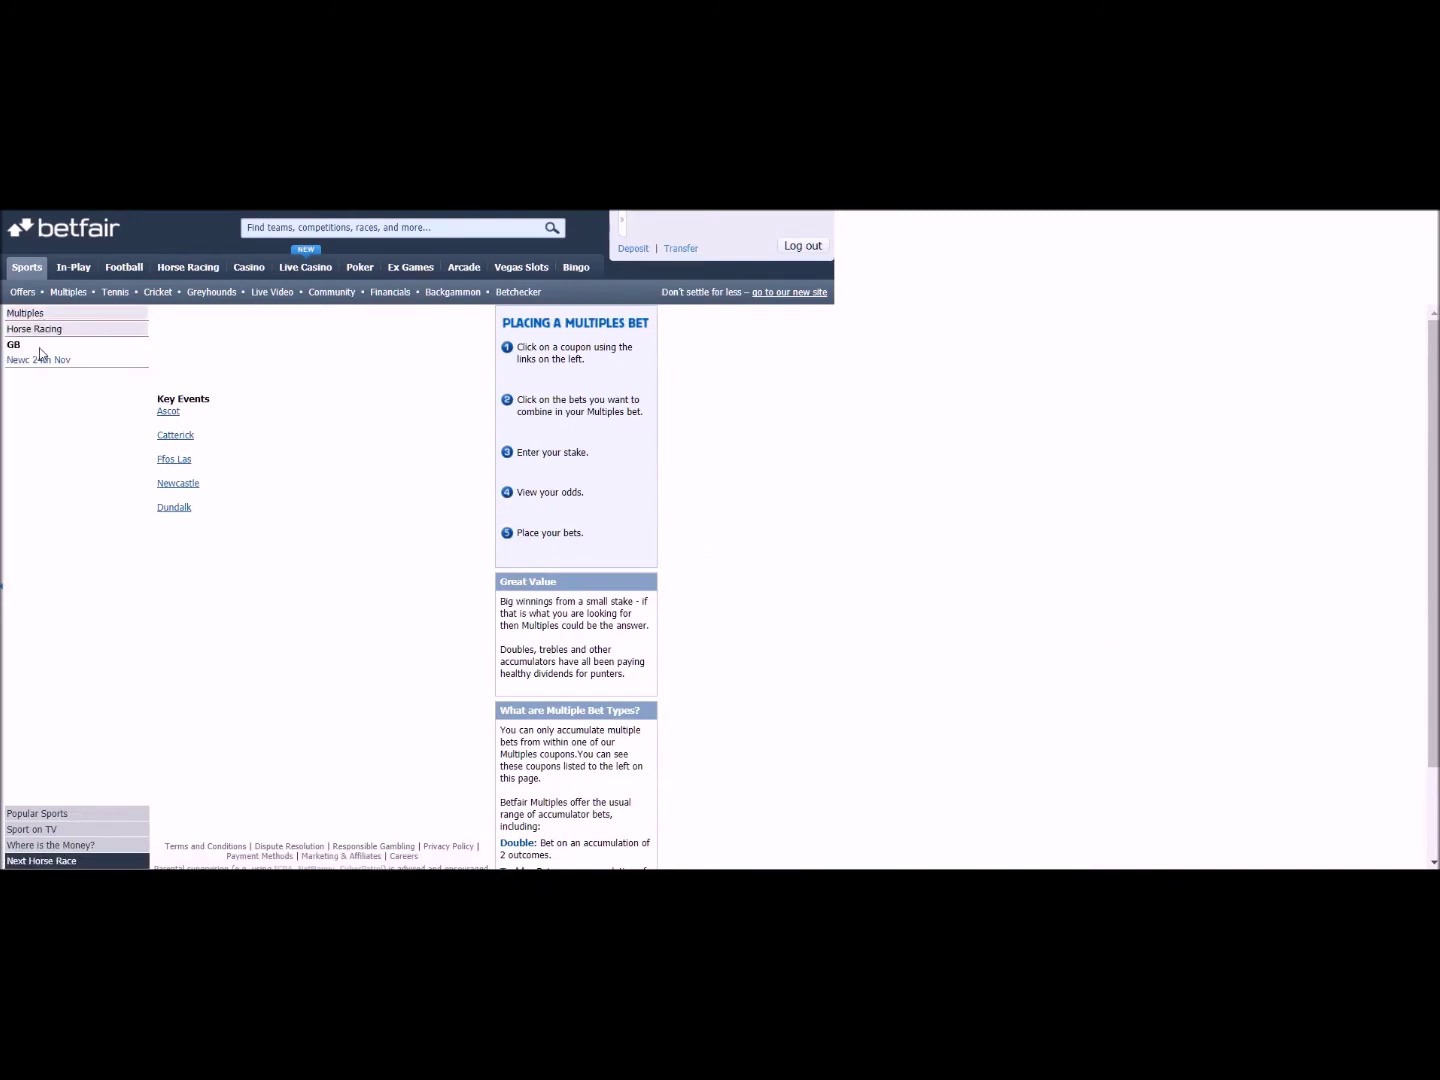
pyautogui.click(57, 362)
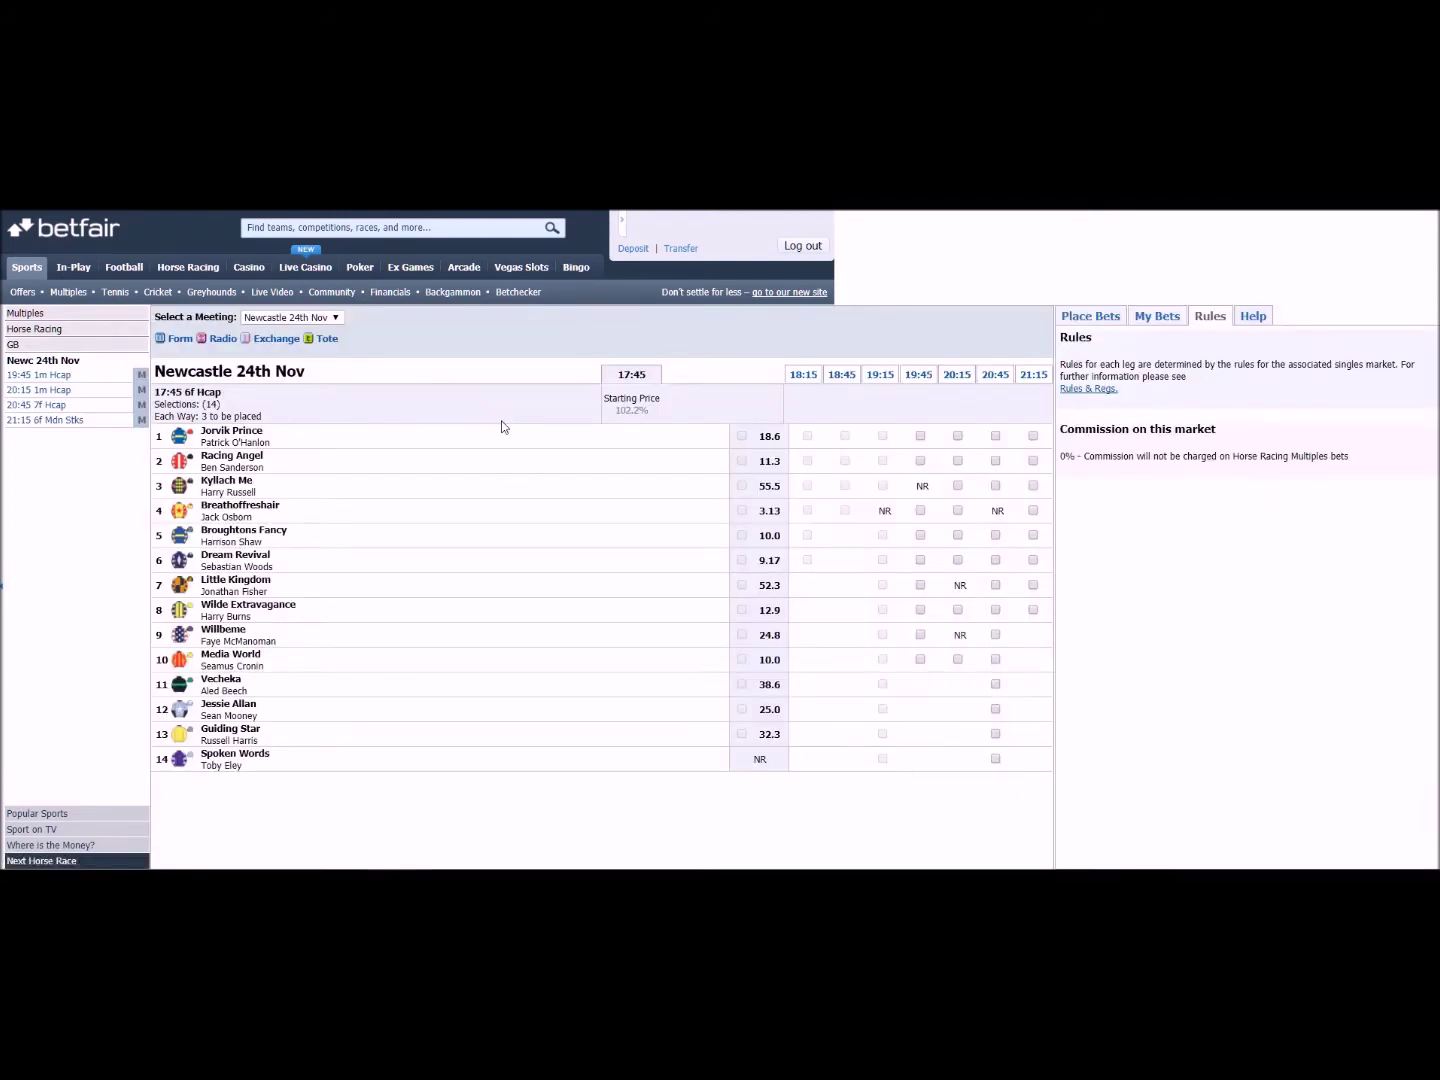
# Step: Examine the runners and projected starting prices in the 19:45, 20:15, 20:45 and 21:15 Newcastle races
pyautogui.click(917, 375)
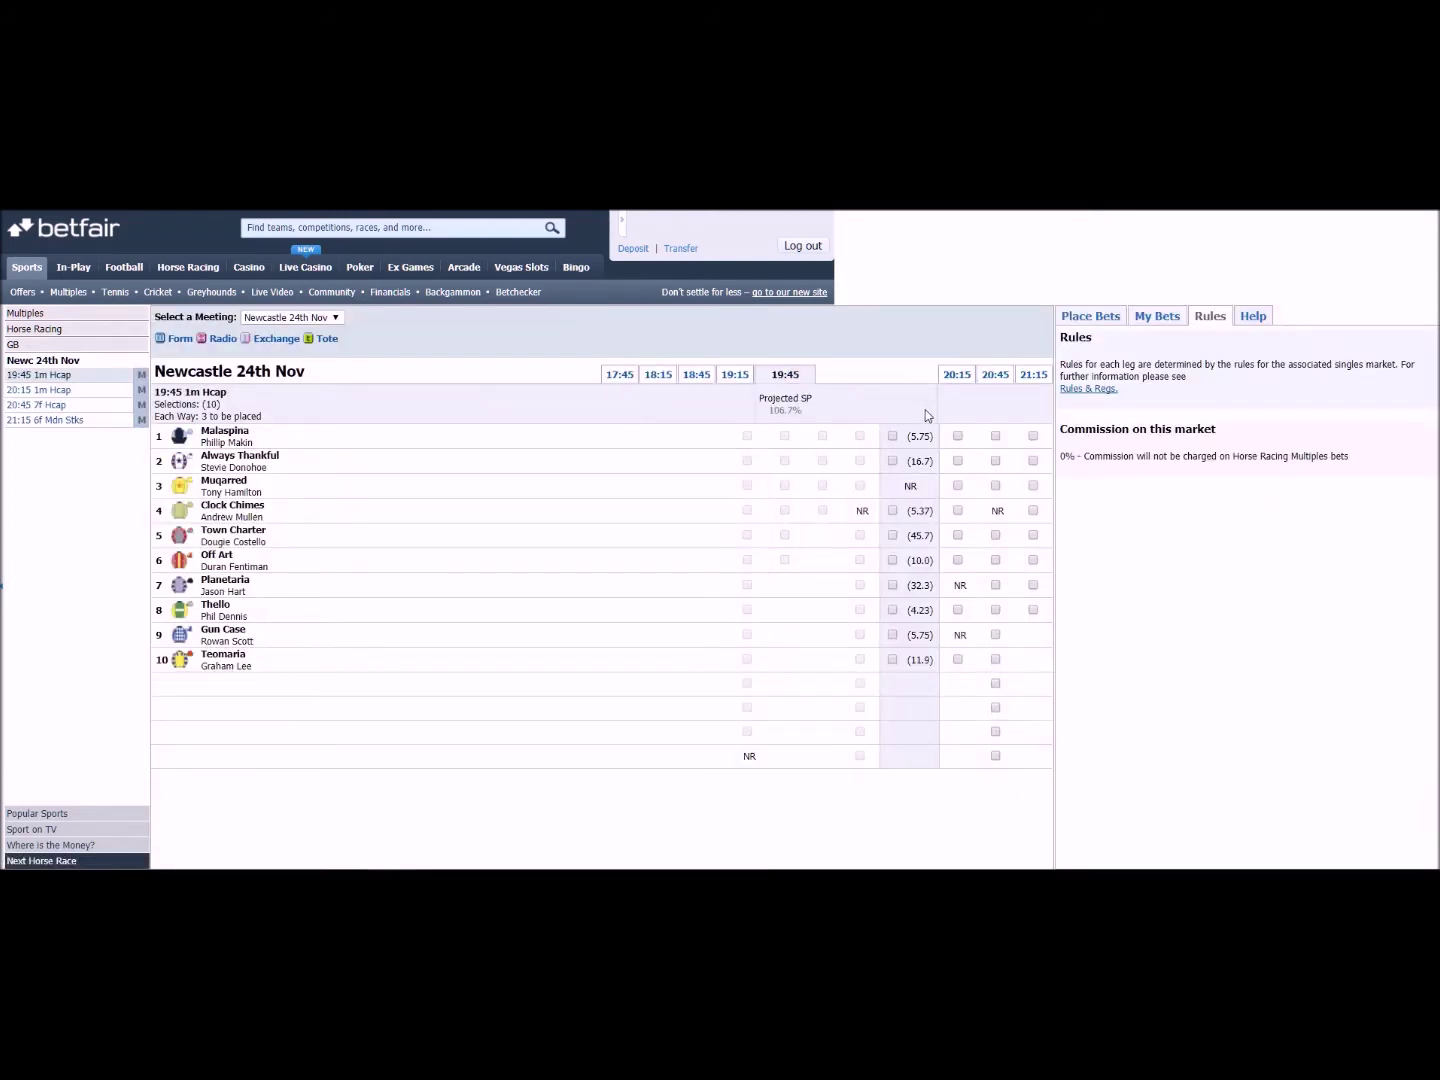
pyautogui.click(1036, 380)
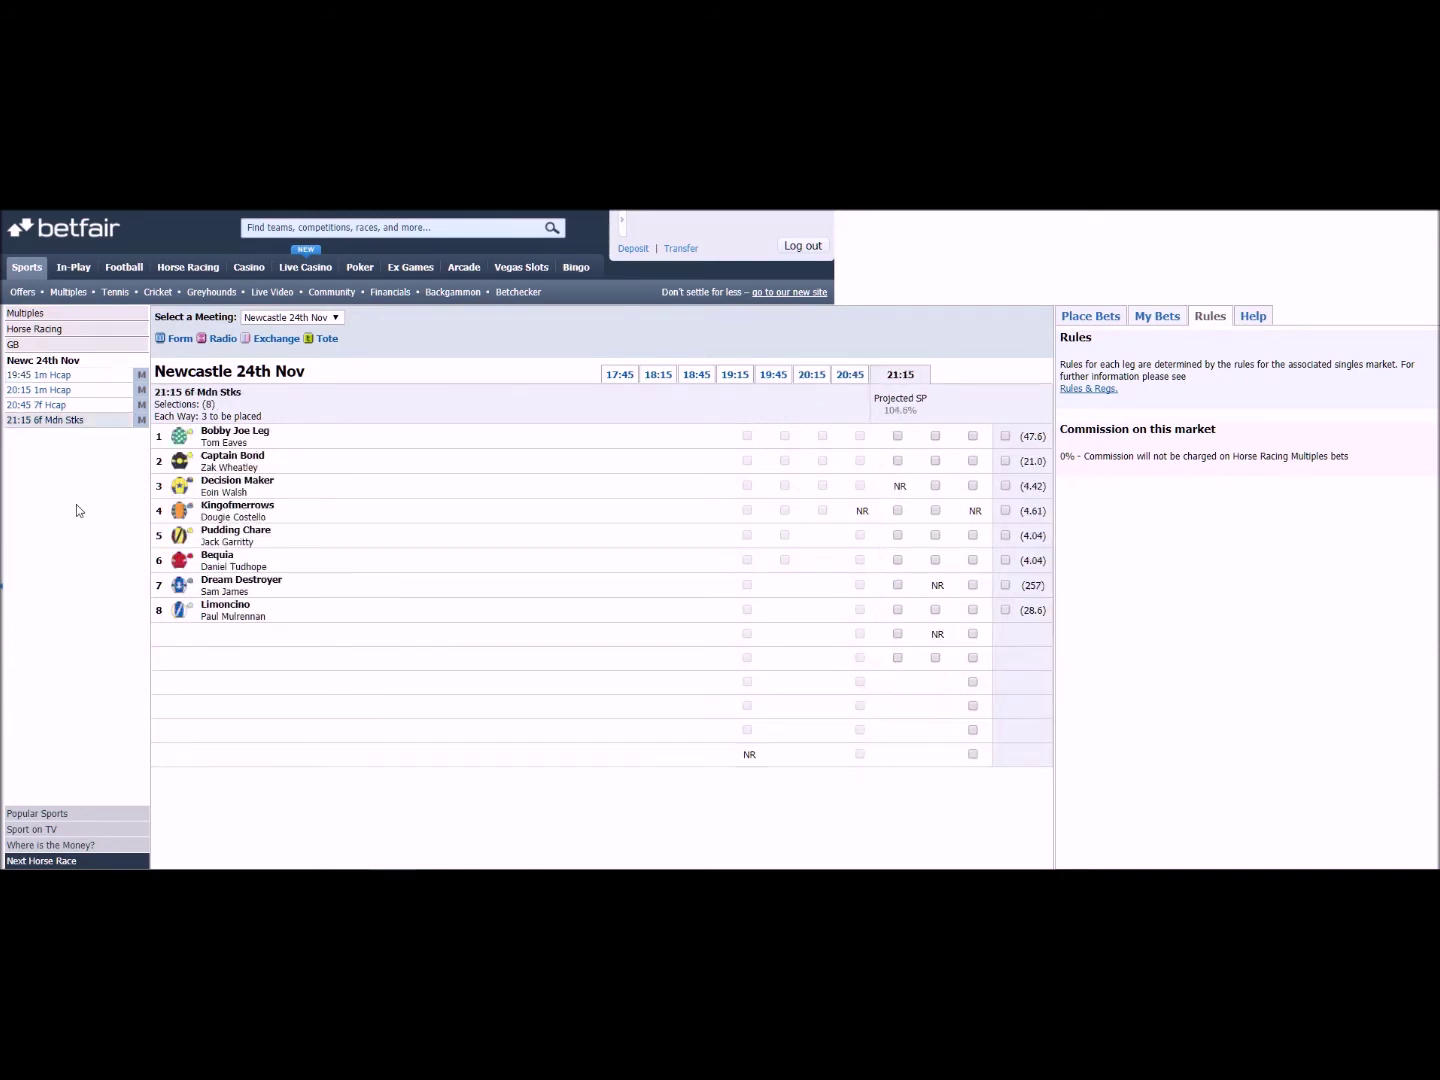
pyautogui.click(850, 375)
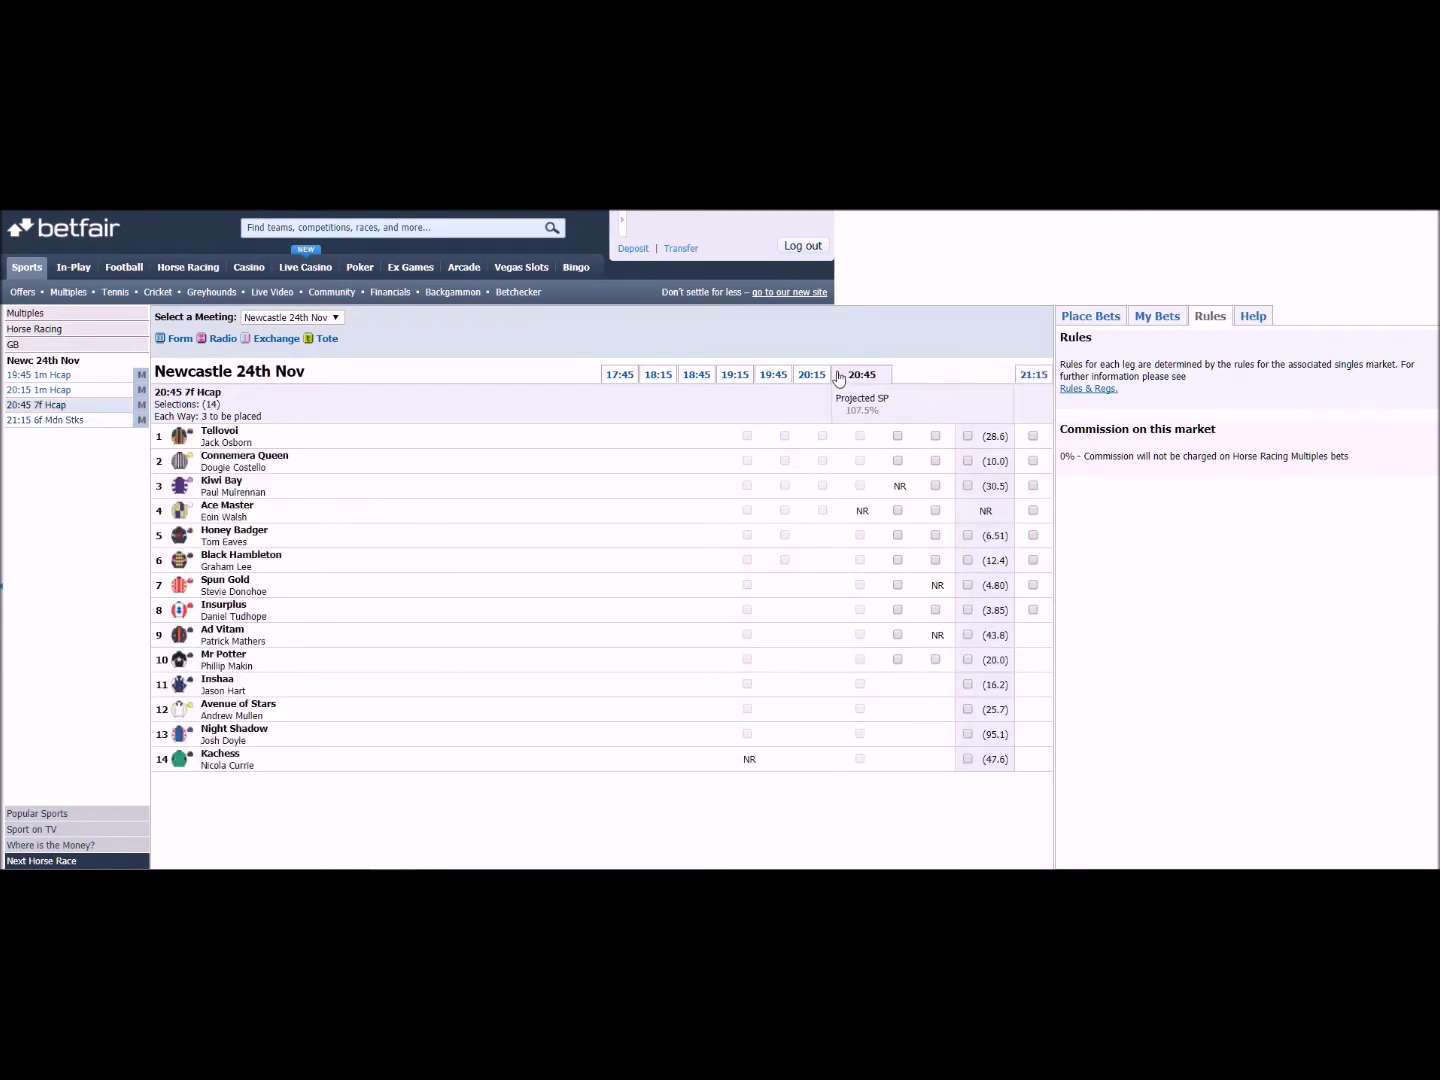
pyautogui.click(810, 376)
pyautogui.click(790, 376)
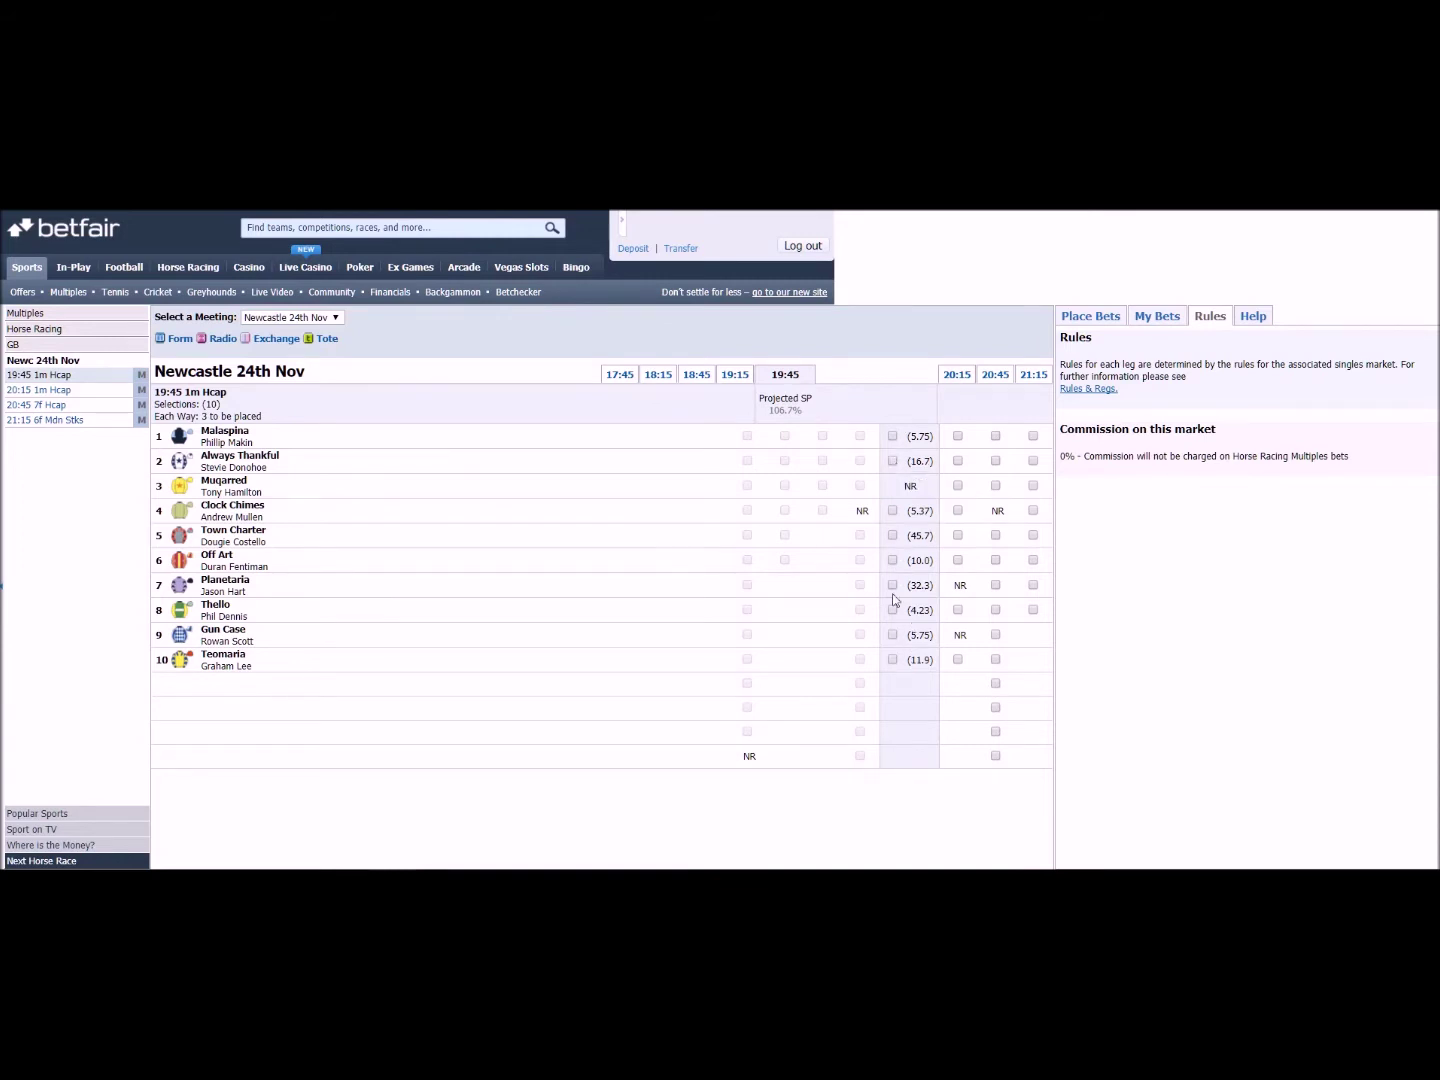
pyautogui.click(954, 376)
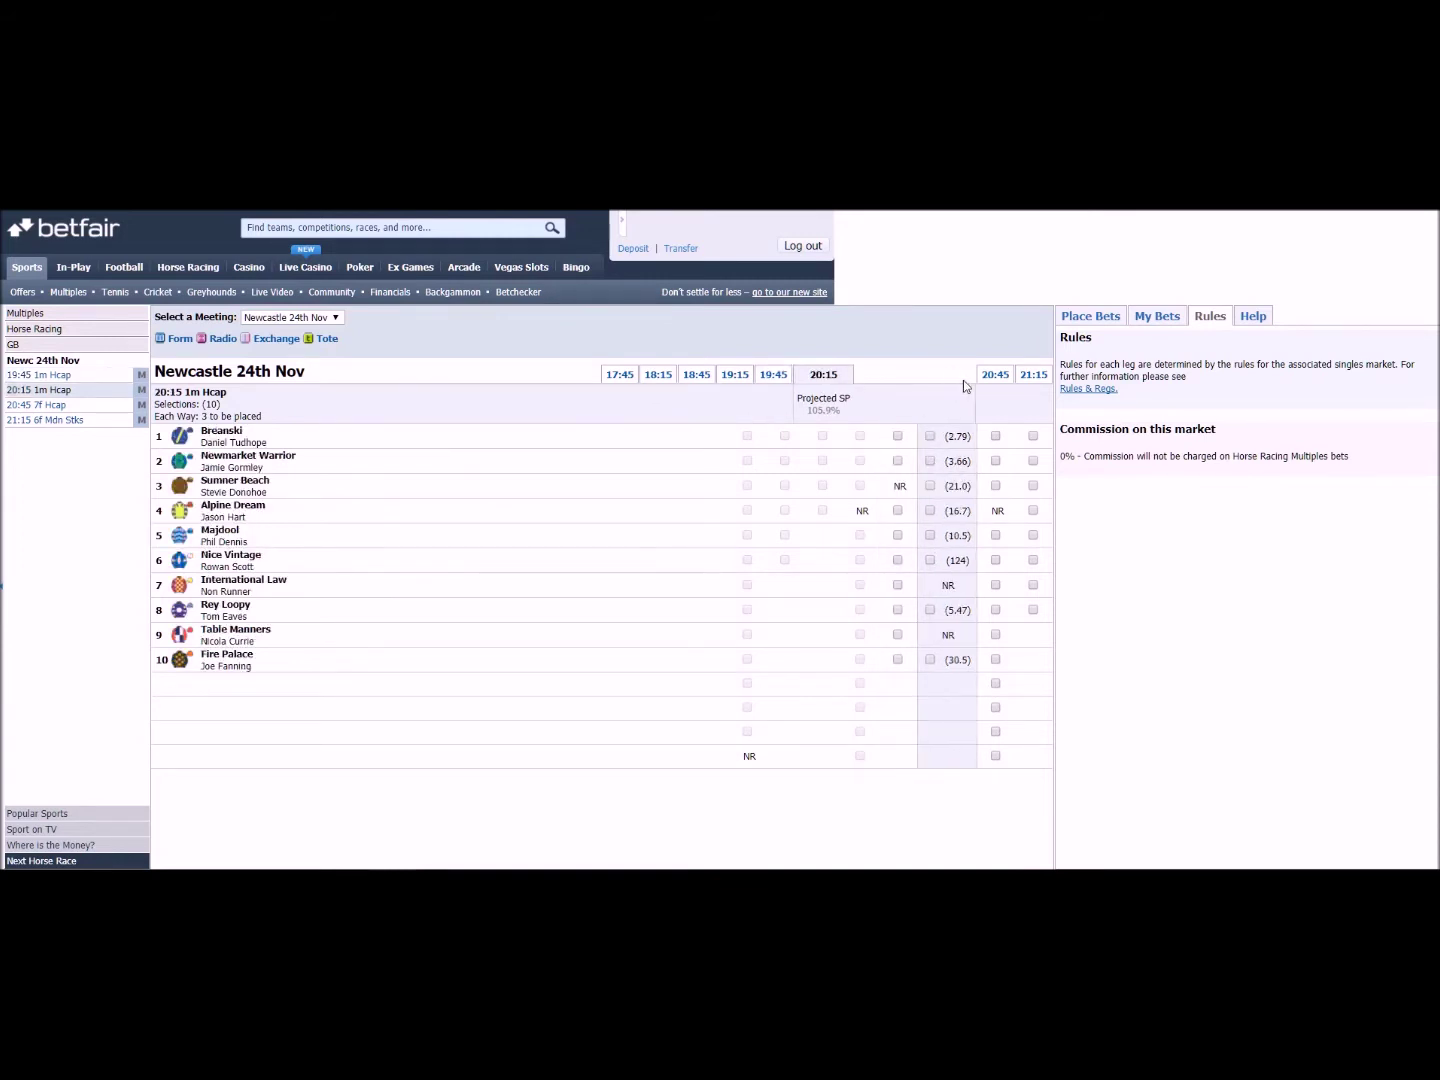
pyautogui.click(995, 380)
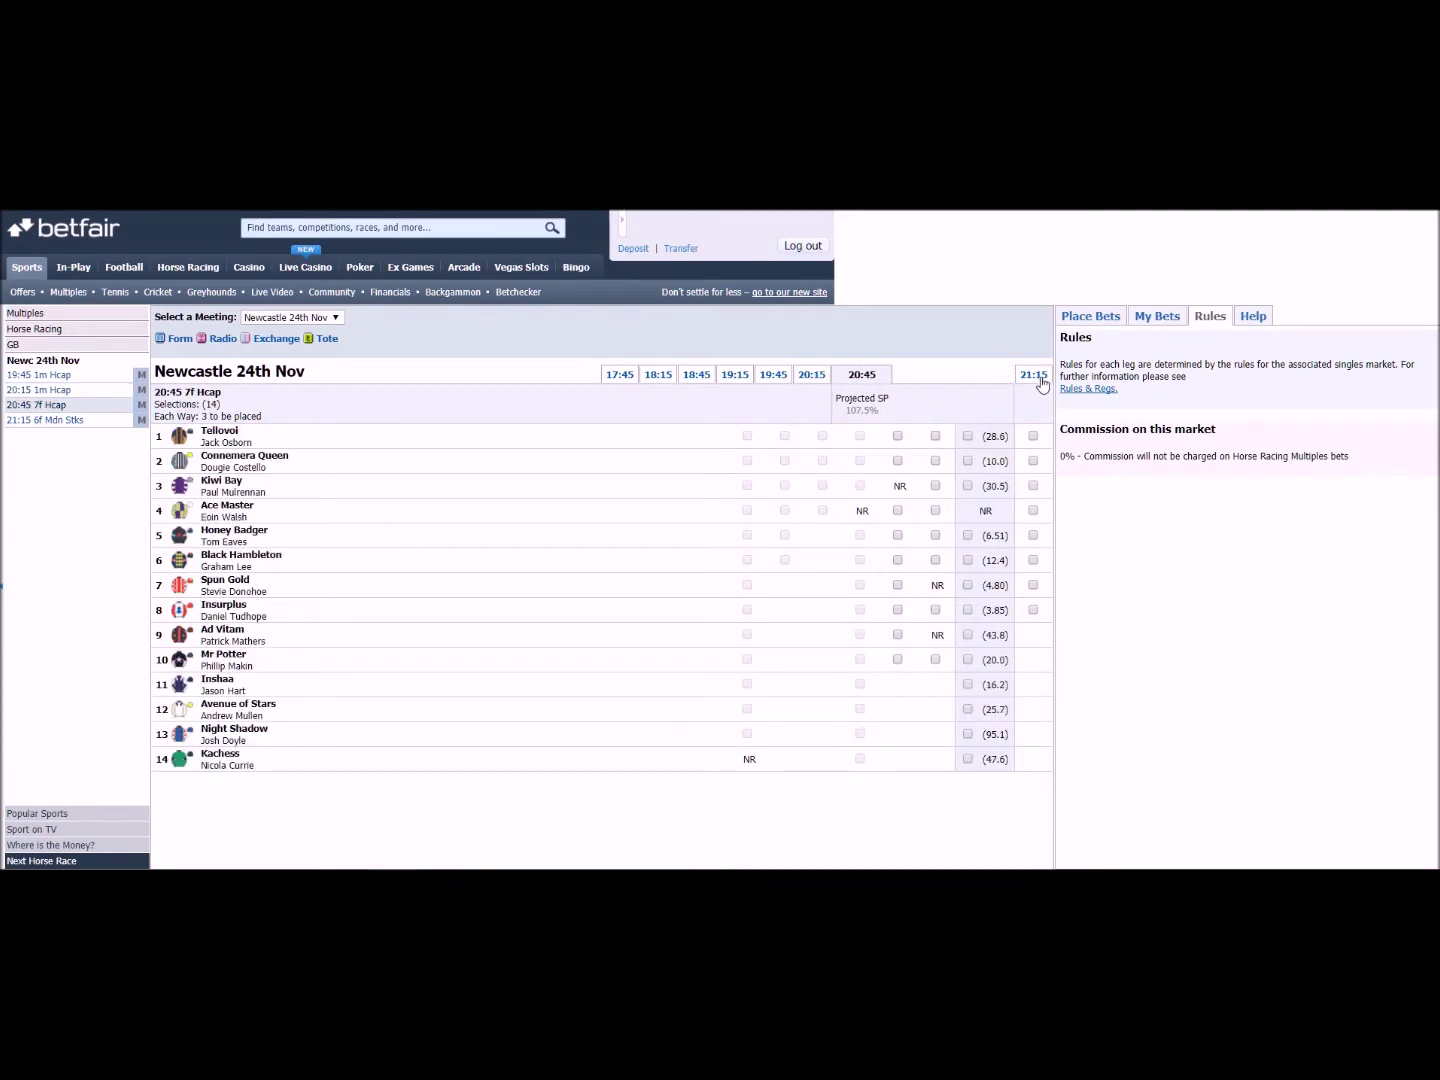
# Step: Back Pudding Chare, Kingofmerrows and Decision Maker together in the 21:15 Newcastle race
pyautogui.click(1040, 381)
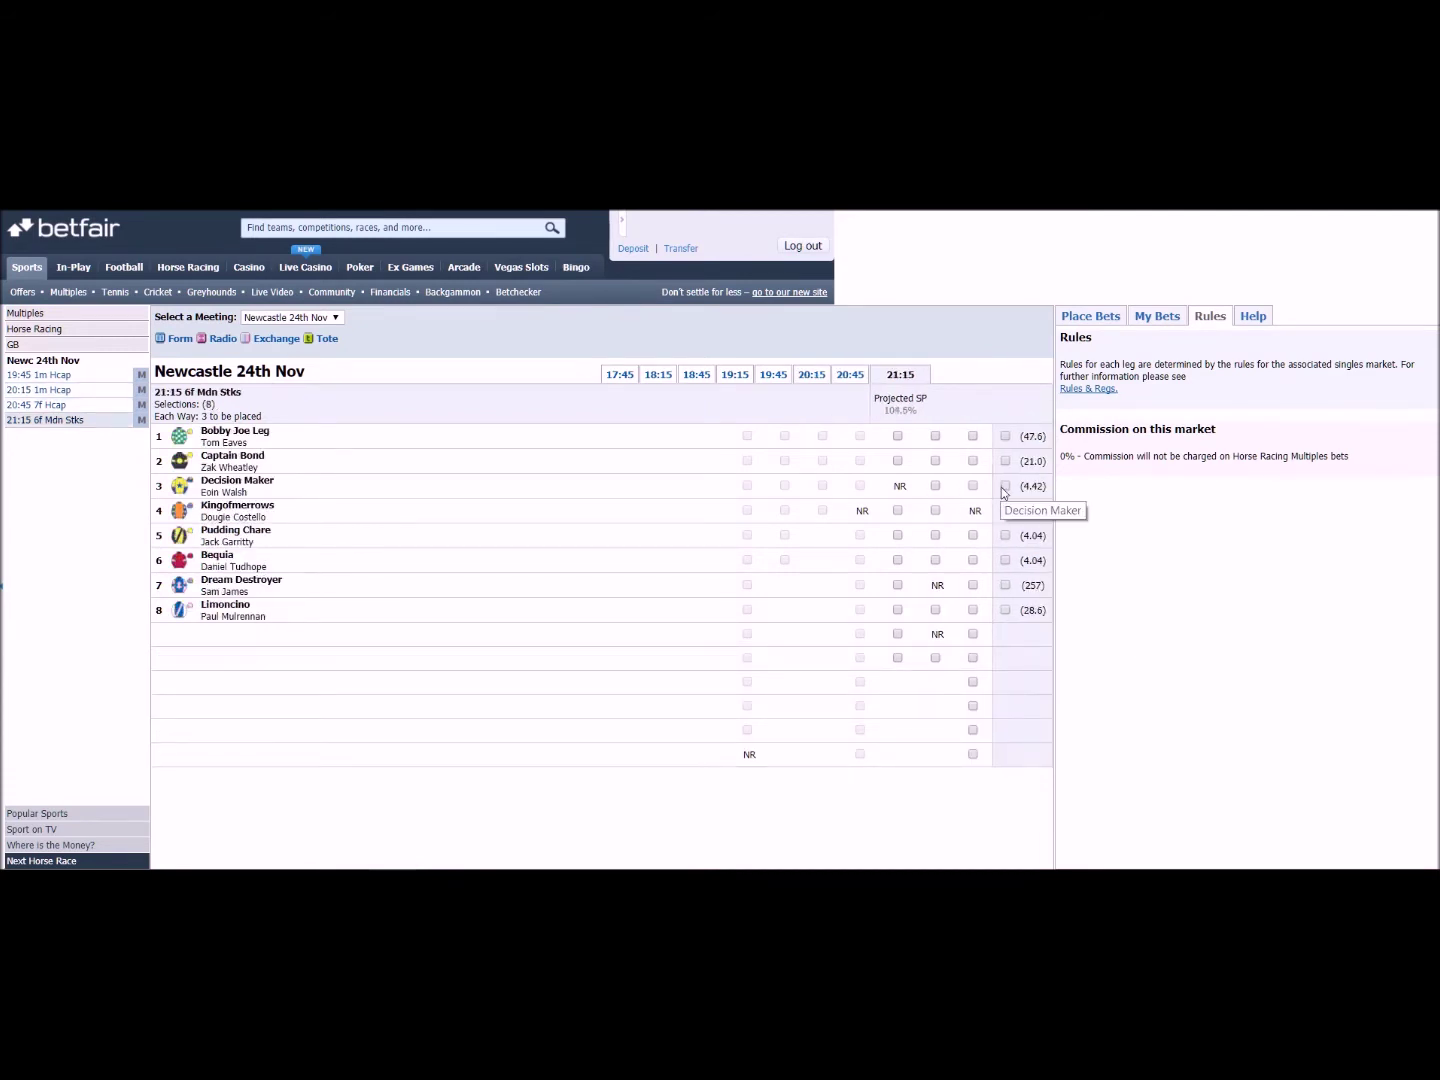
pyautogui.click(1005, 536)
pyautogui.click(1005, 511)
pyautogui.click(1006, 487)
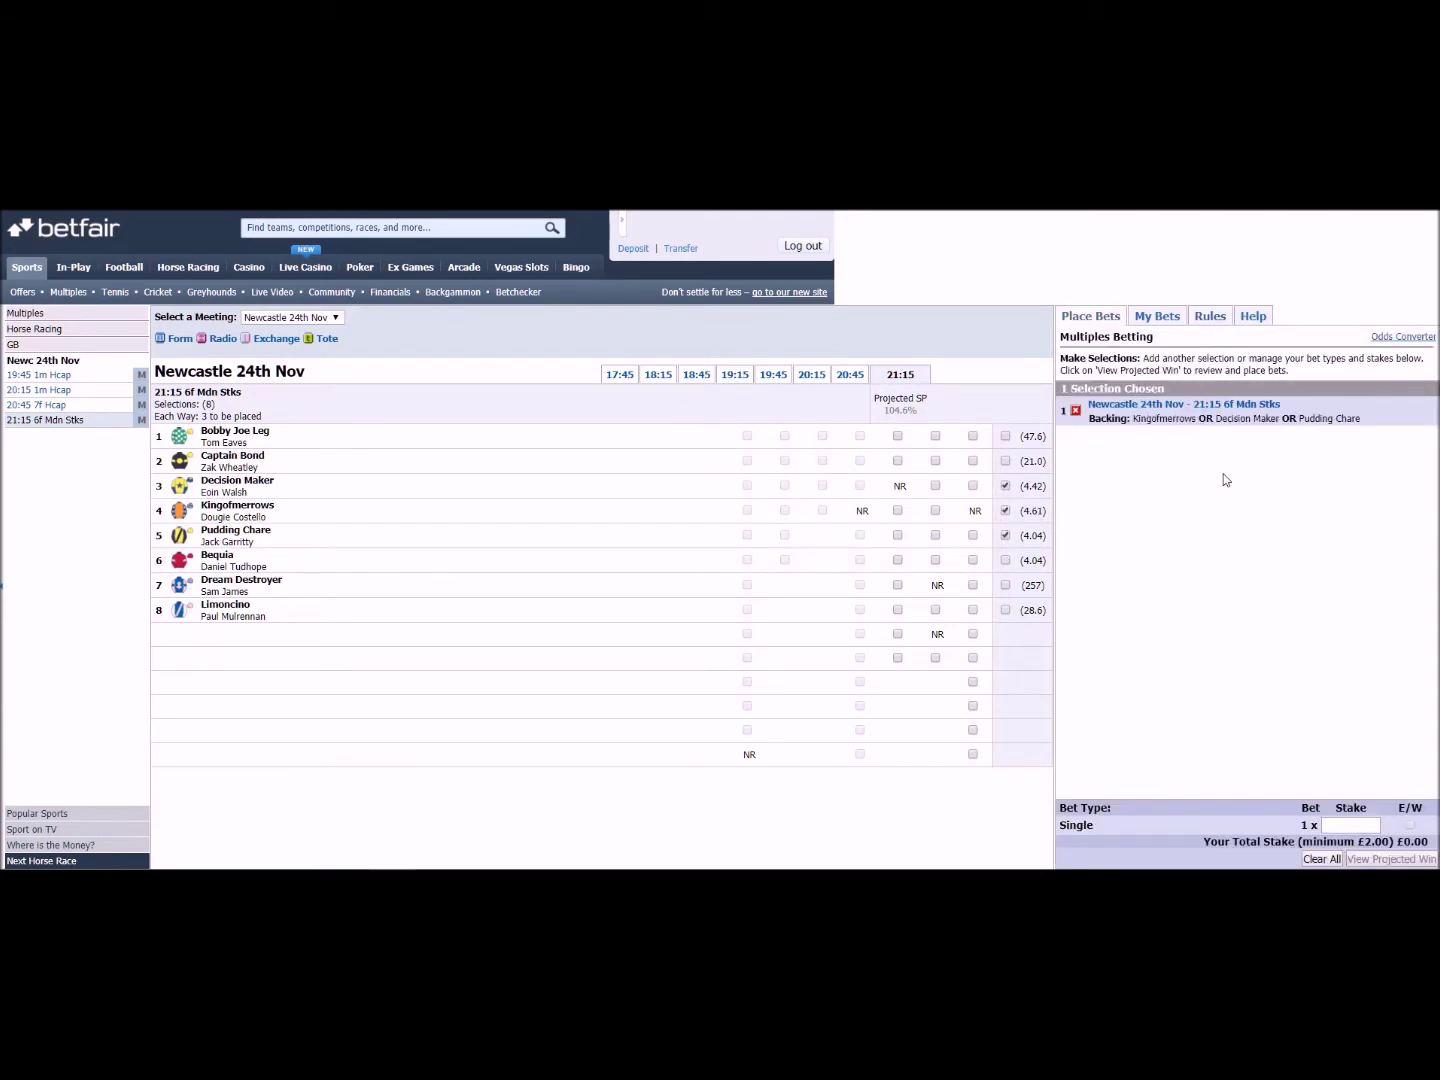
# Step: Preview the projected win for a £100 single on the 21:15 selection, then return to editing the multiples
pyautogui.moveTo(1037, 500)
pyautogui.write('100')
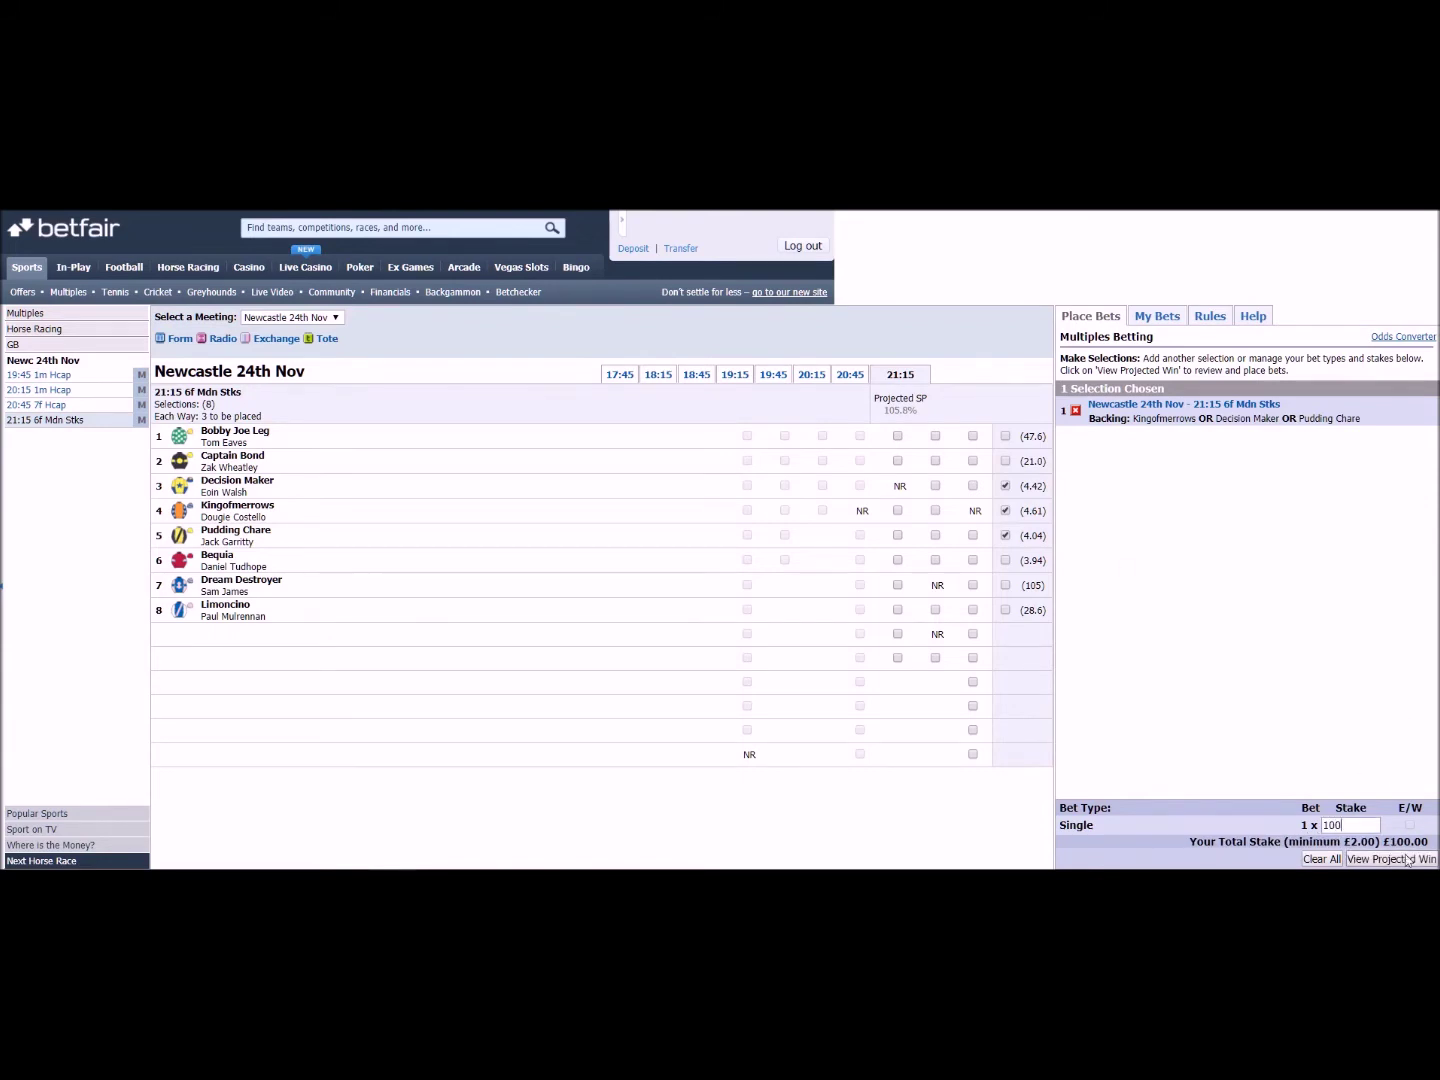
pyautogui.click(1408, 857)
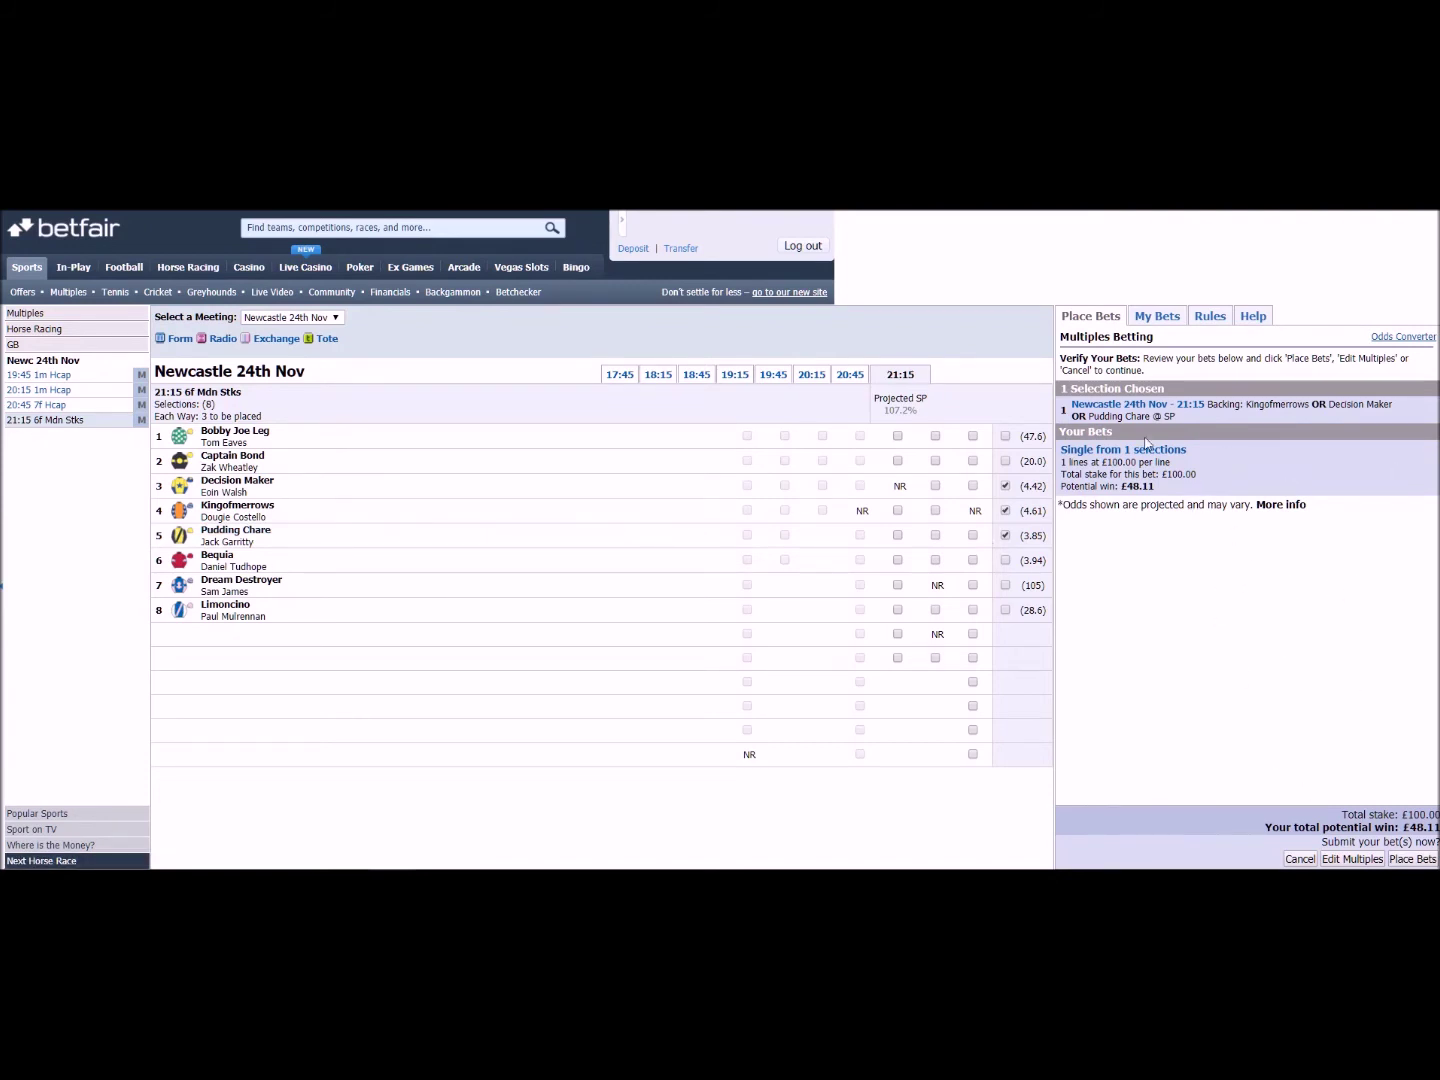
pyautogui.click(1346, 860)
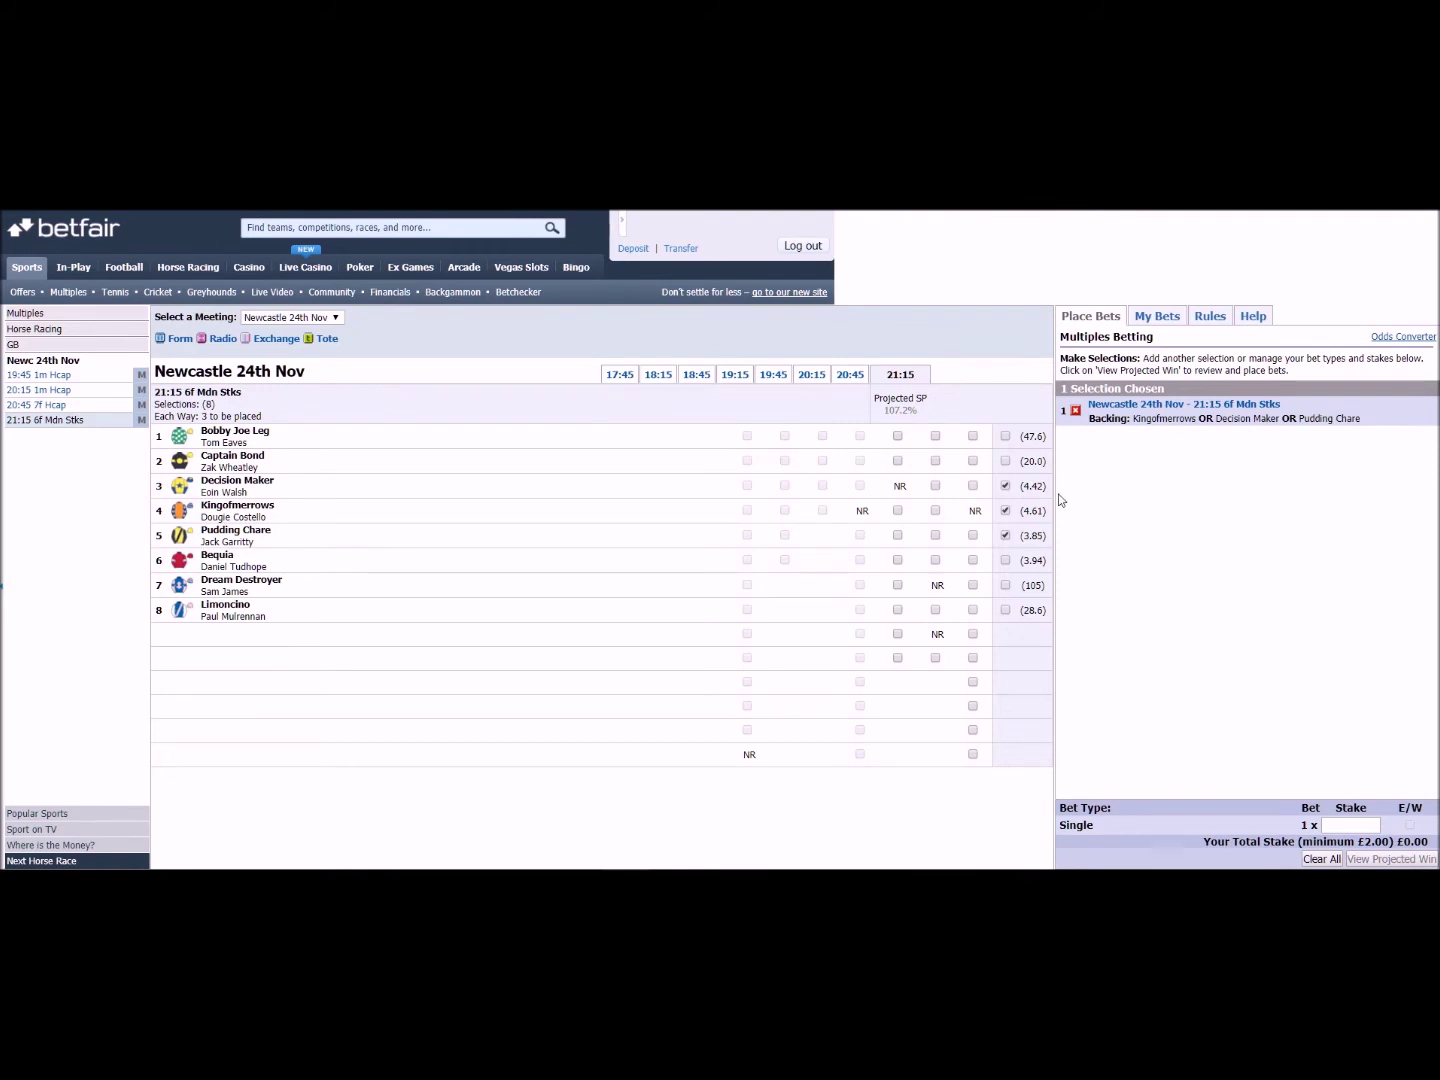
# Step: Back Honey Badger, Insurplus, Black Hambleton, Connemera Queen, Tellovoi and Inshaa in the 20:45 Newcastle race
pyautogui.moveTo(1042, 505)
pyautogui.click(850, 375)
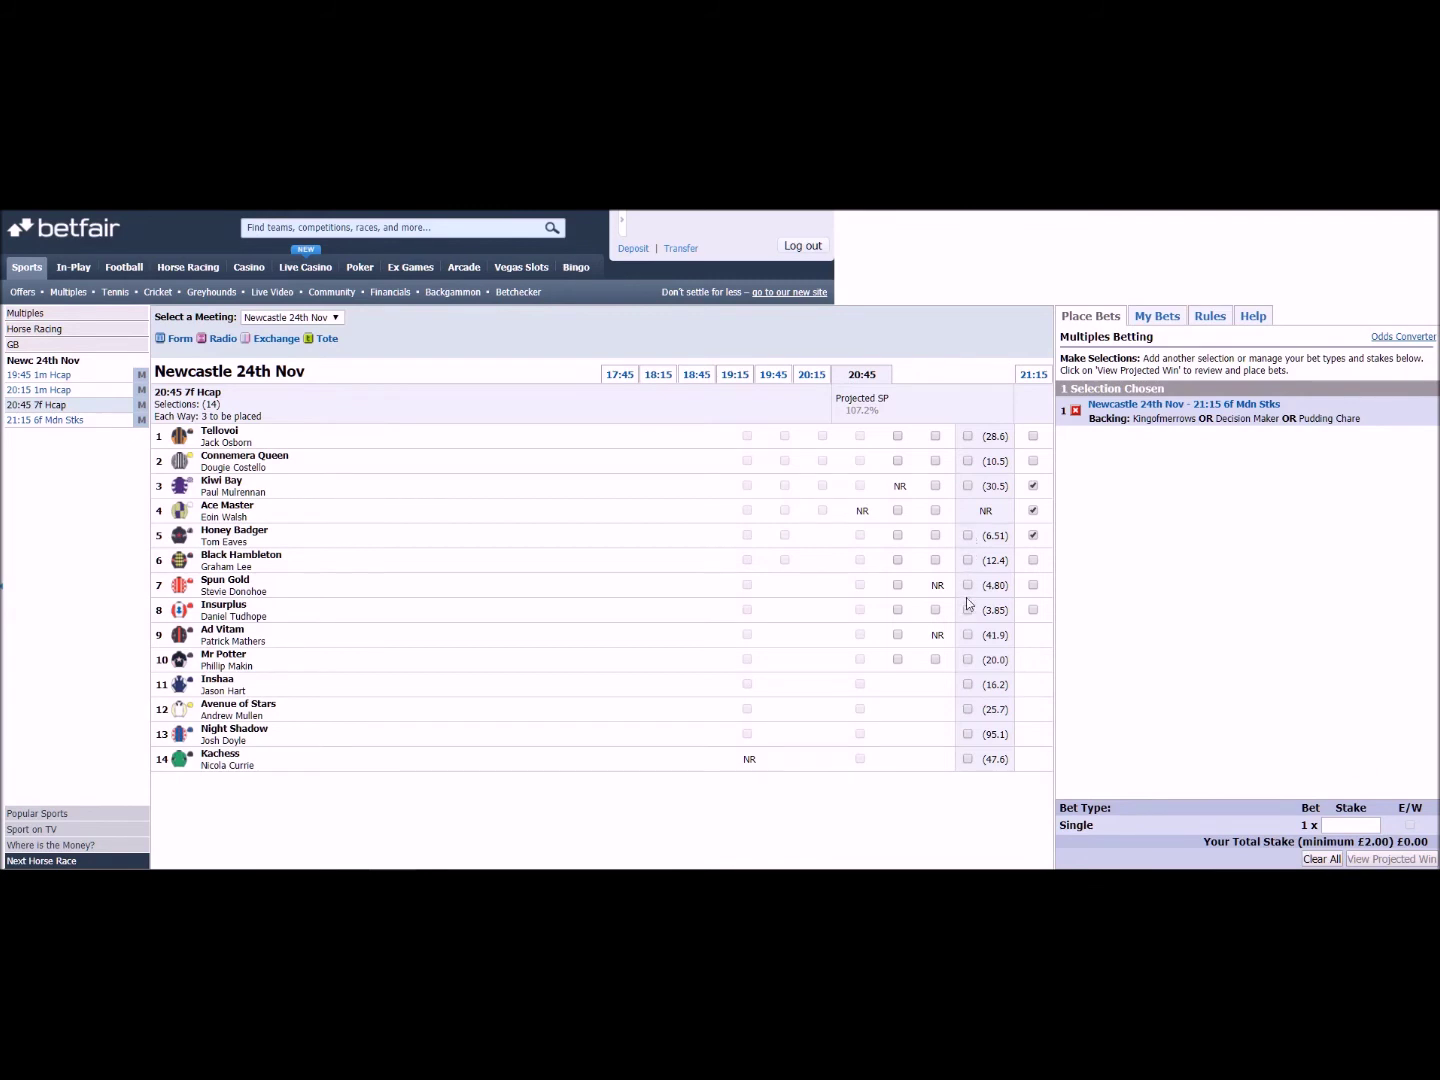
pyautogui.click(967, 535)
pyautogui.click(967, 609)
pyautogui.click(967, 561)
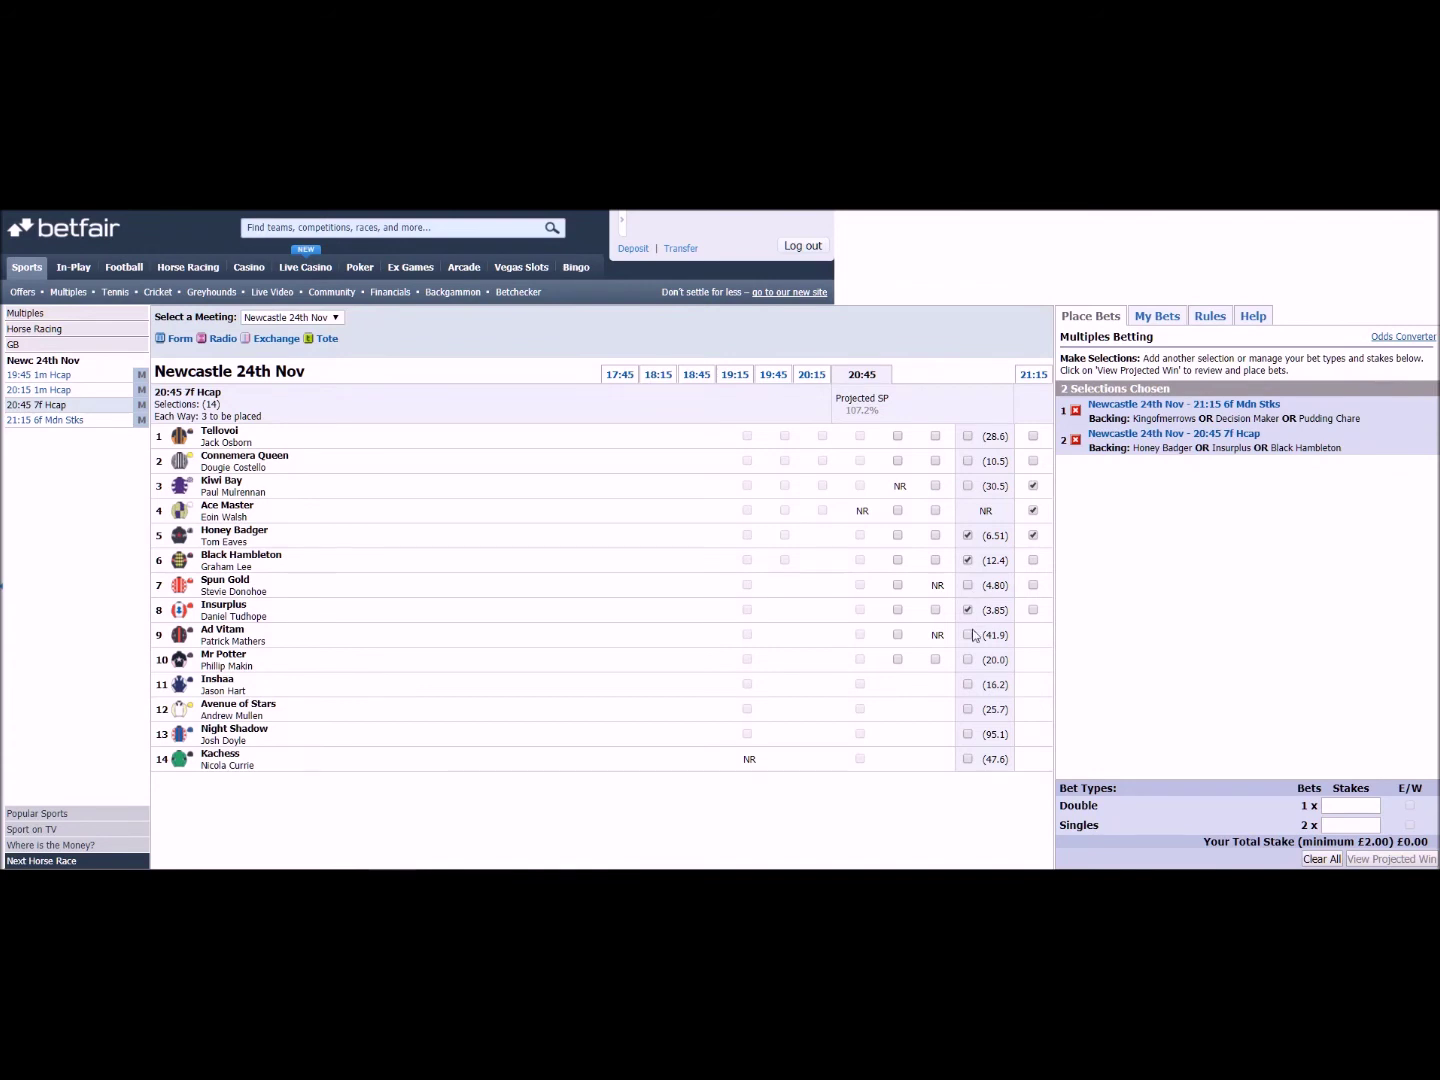
pyautogui.click(967, 461)
pyautogui.click(967, 437)
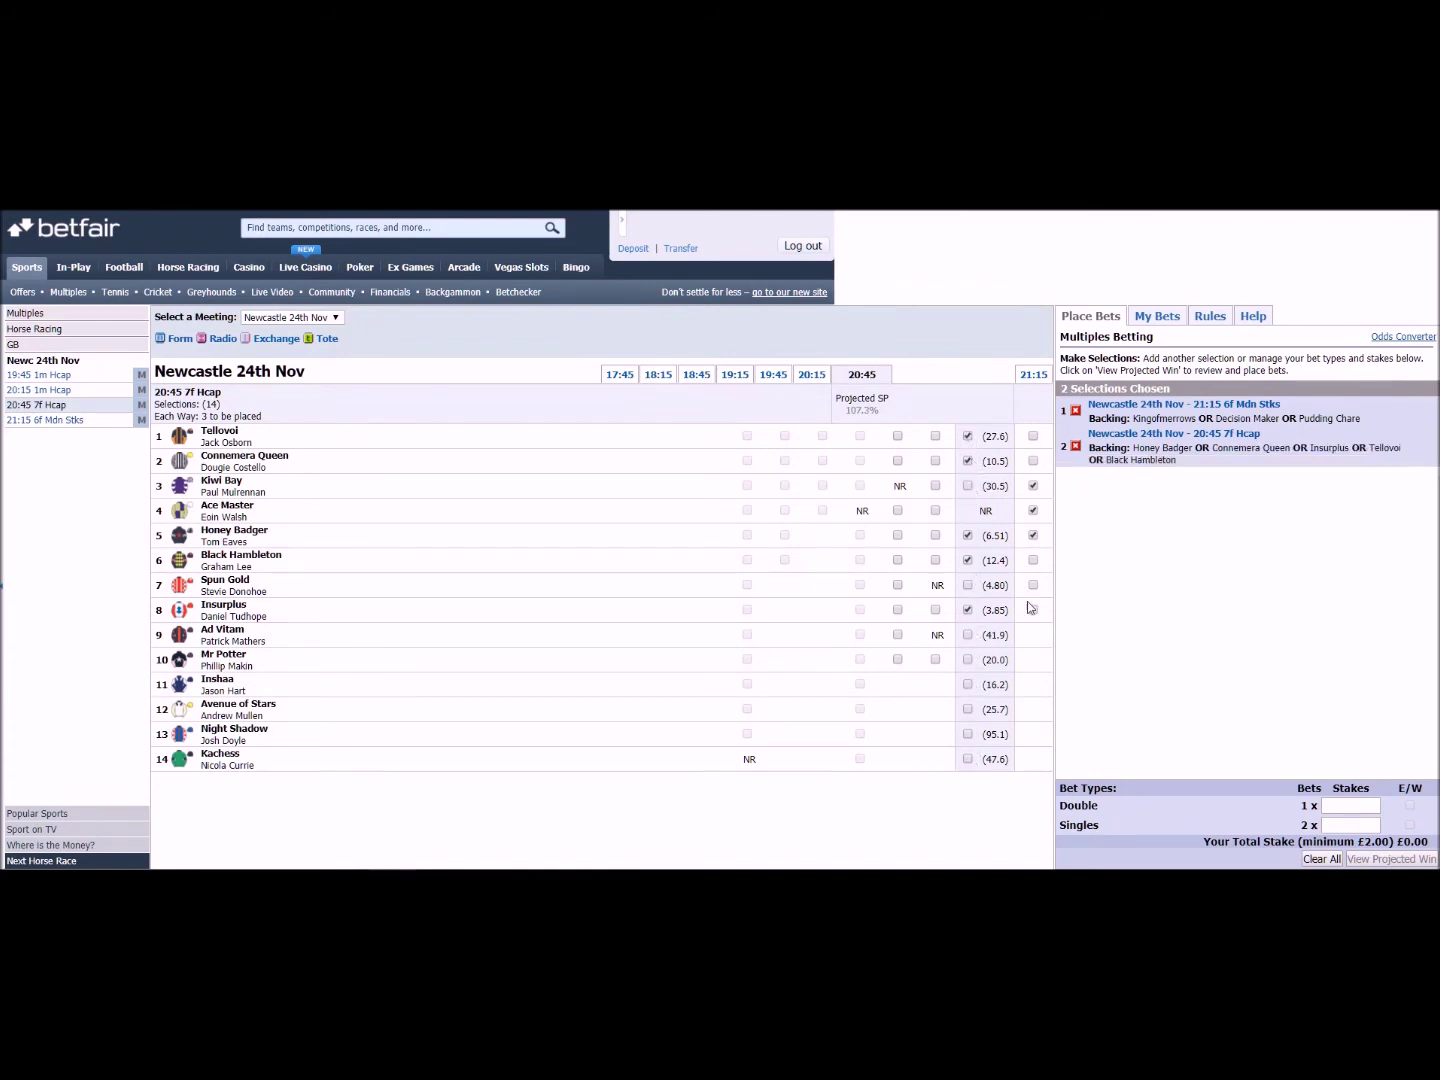
pyautogui.click(967, 685)
# Step: Back Fire Palace, Rey Loopy, Newmarket Warrior and Breanski in the 20:15 Newcastle race
pyautogui.click(814, 378)
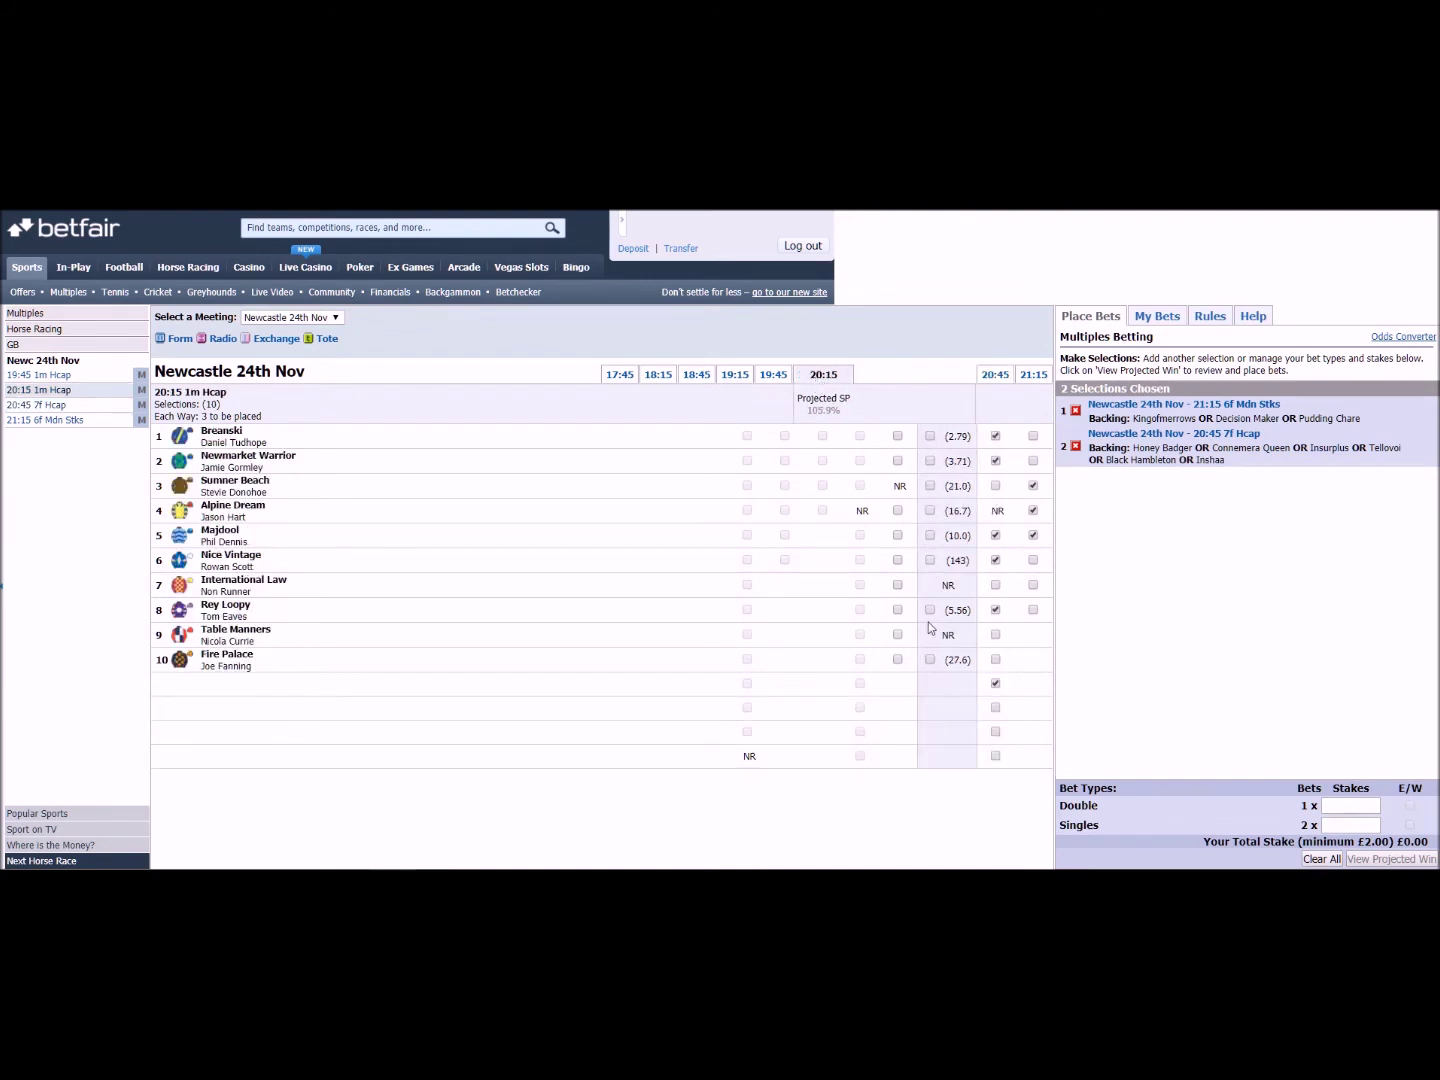
pyautogui.click(930, 660)
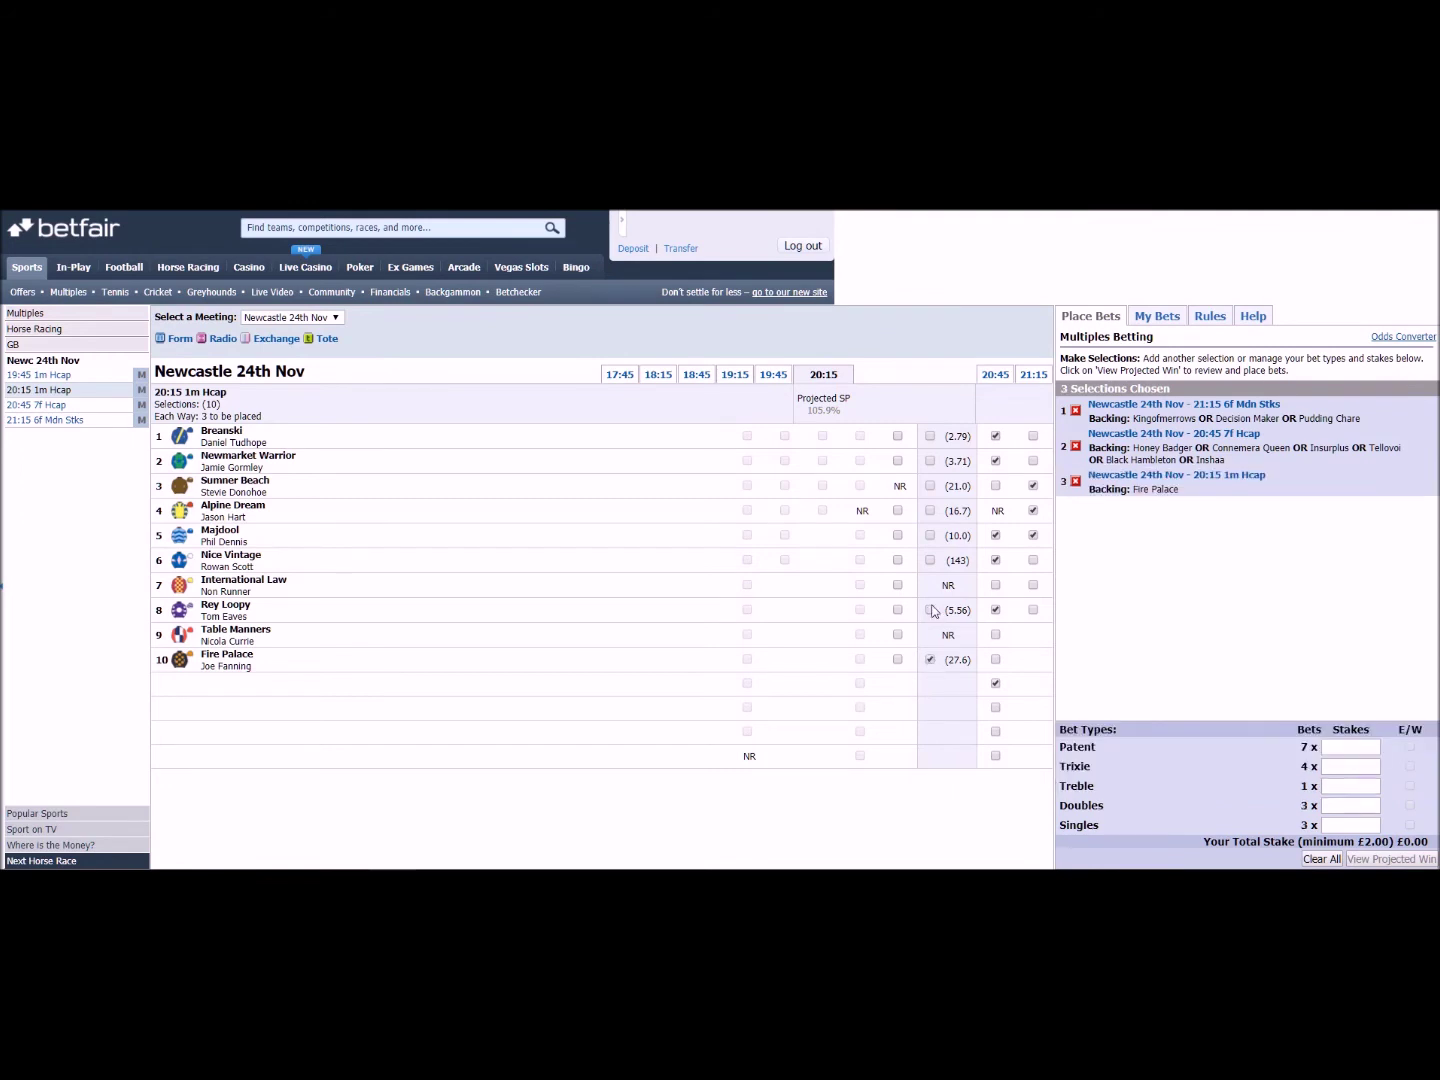
pyautogui.click(930, 610)
pyautogui.click(930, 461)
pyautogui.click(932, 438)
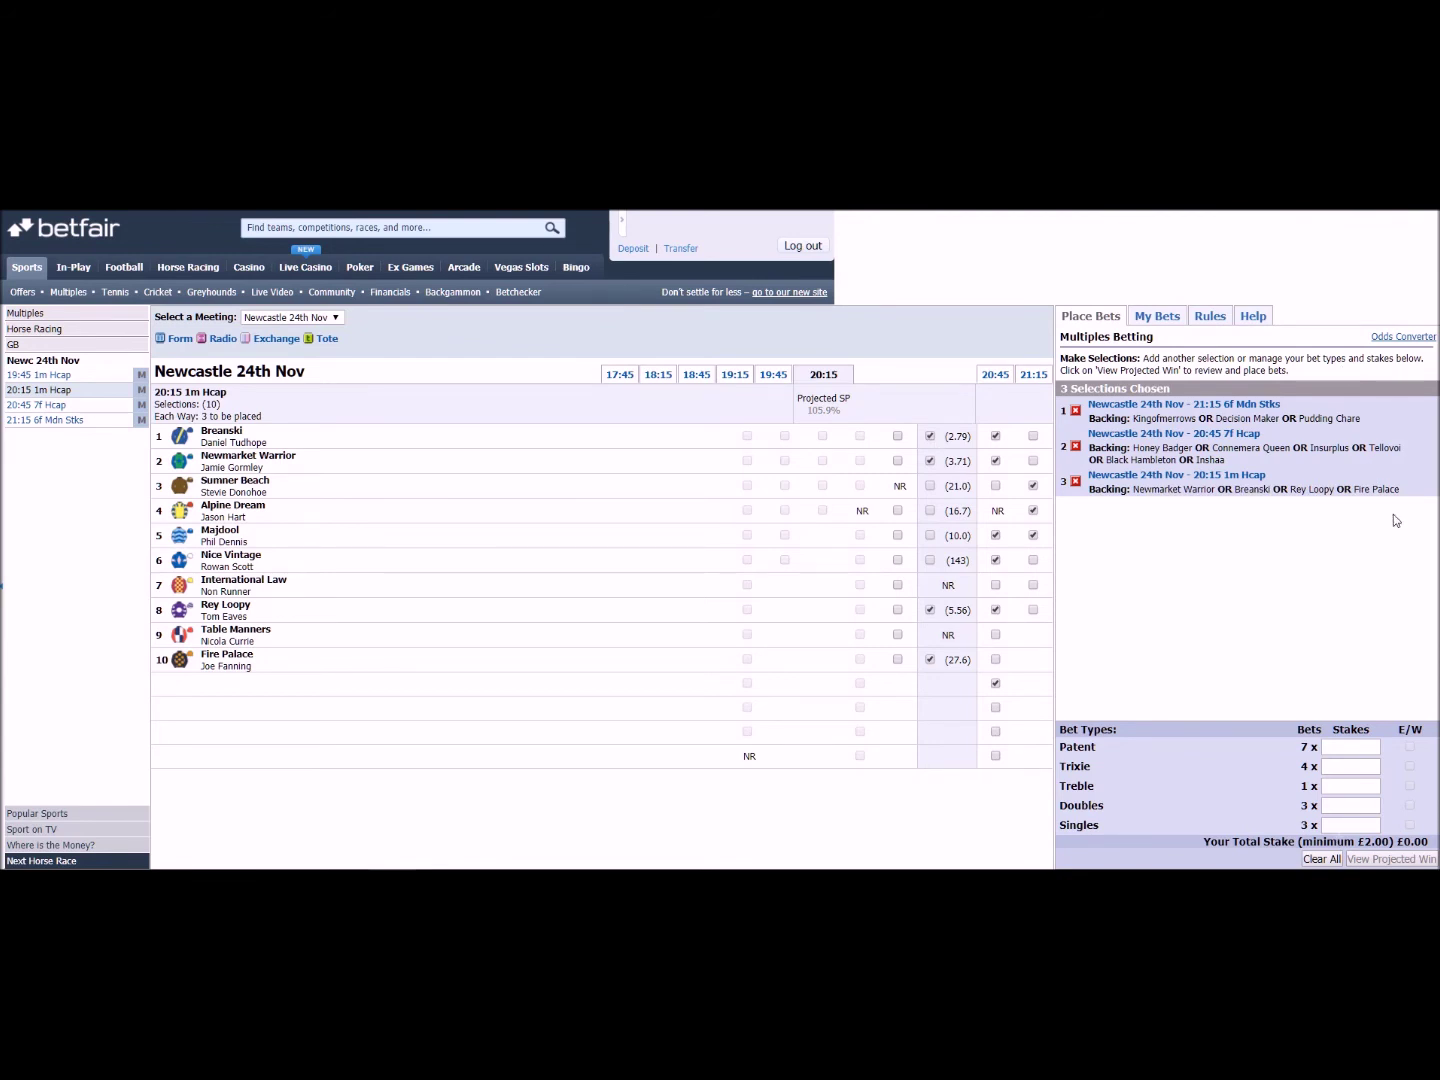
# Step: Preview the projected win for singles at a £100 stake per selection, and return to editing the multiples
pyautogui.write('100')
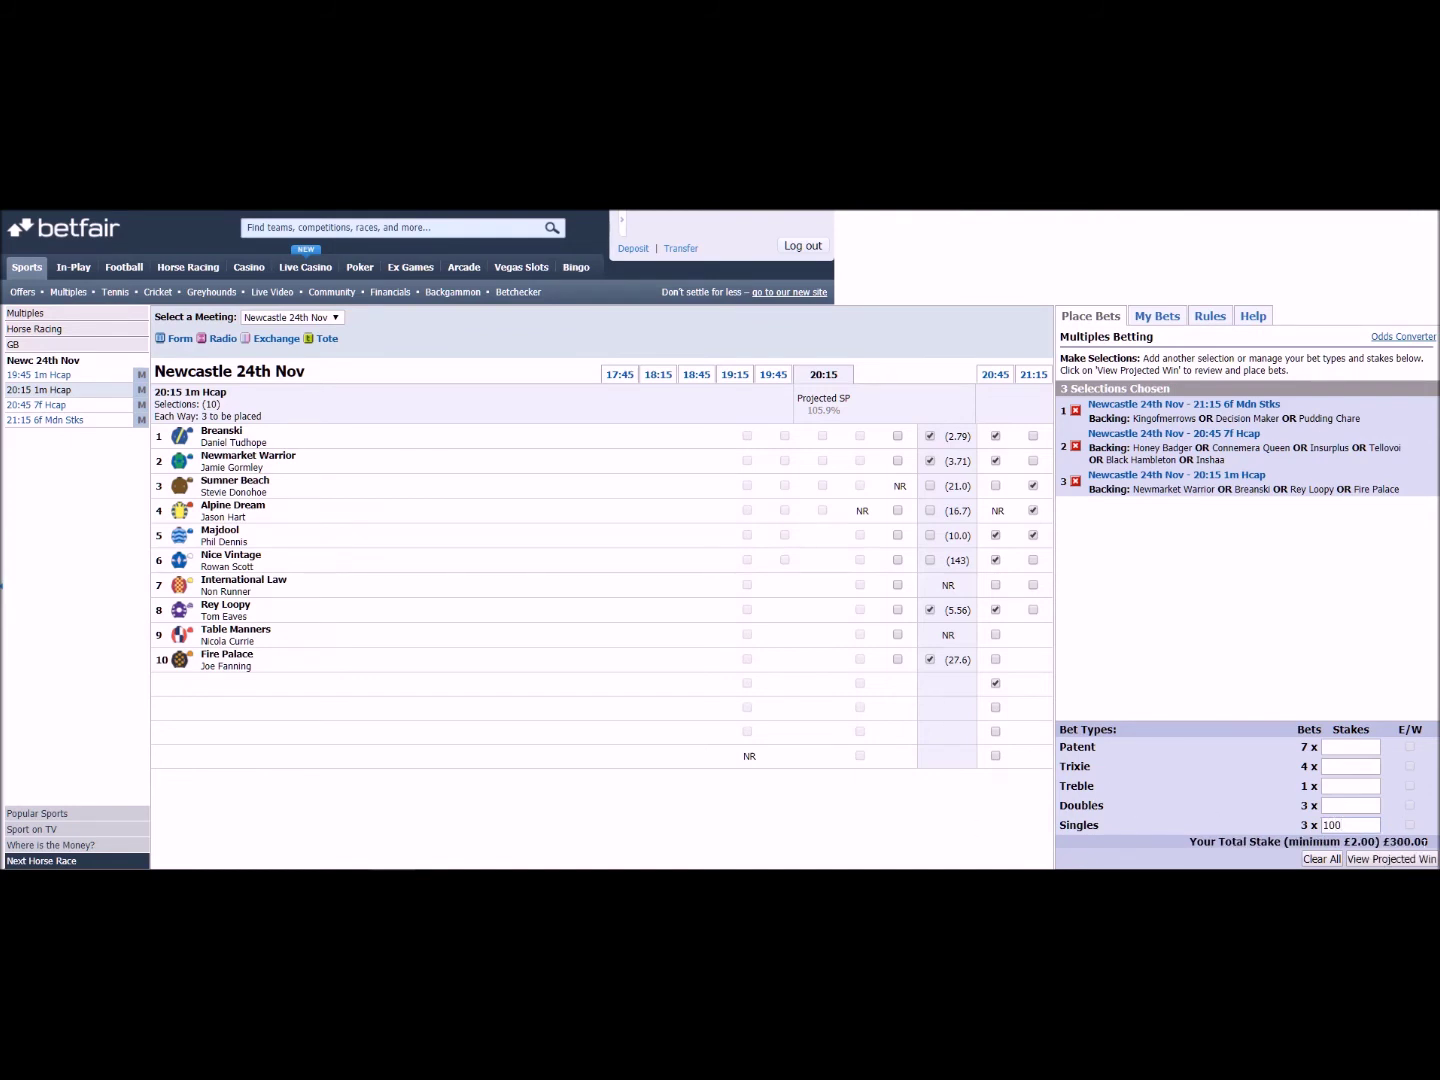
pyautogui.click(1405, 862)
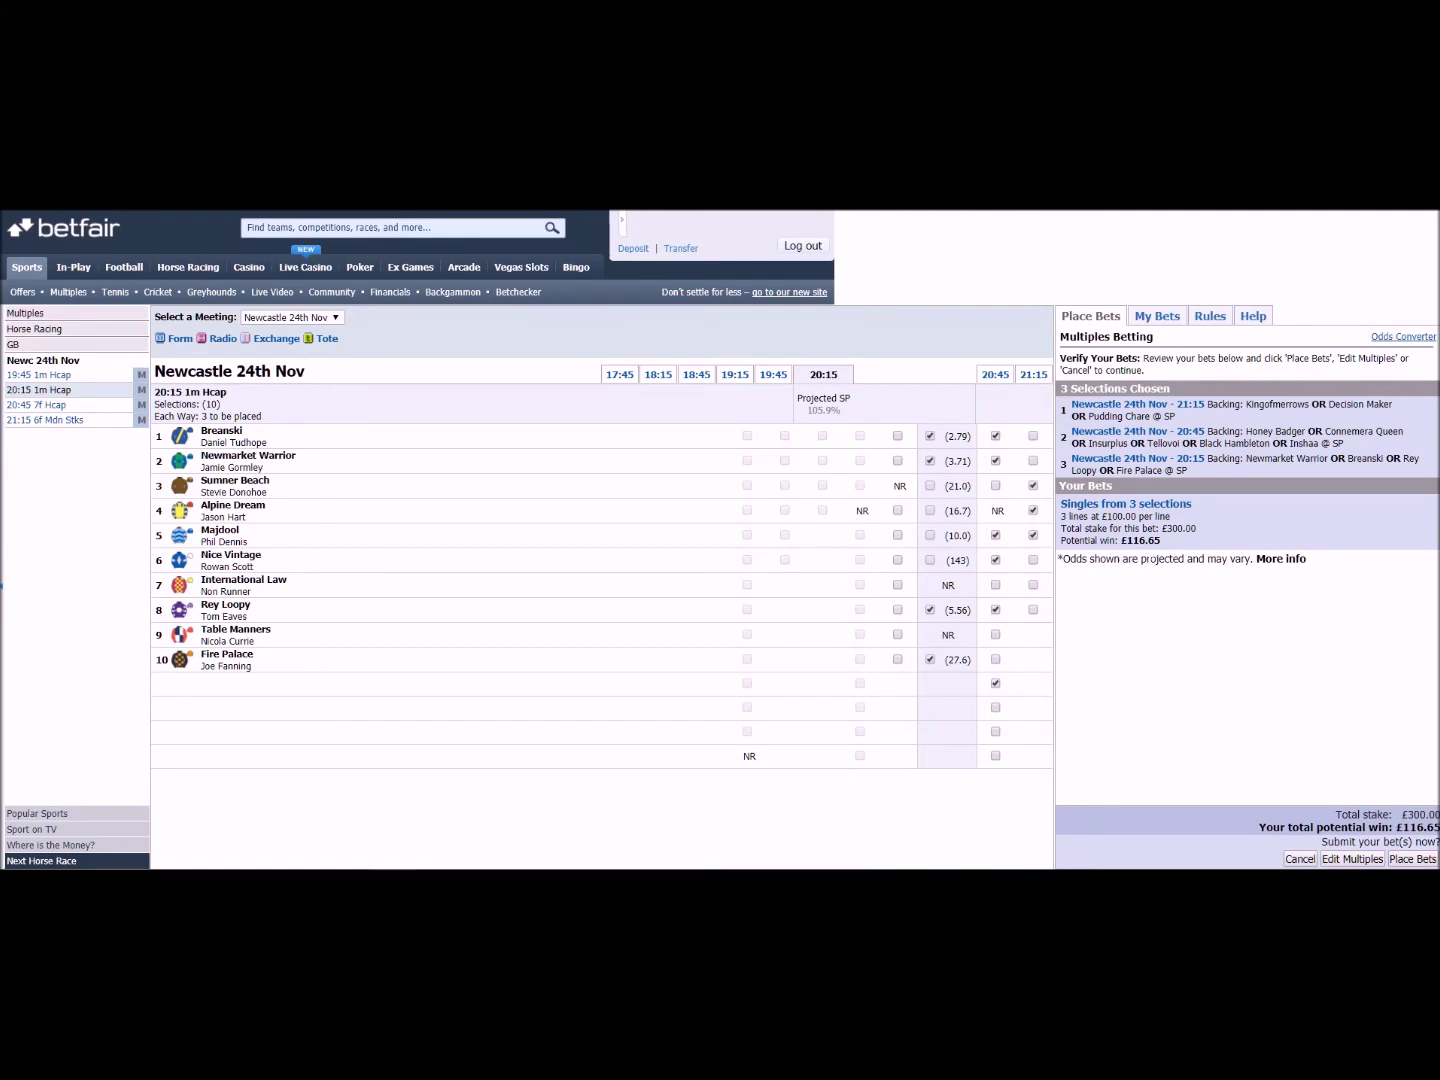
pyautogui.click(1337, 860)
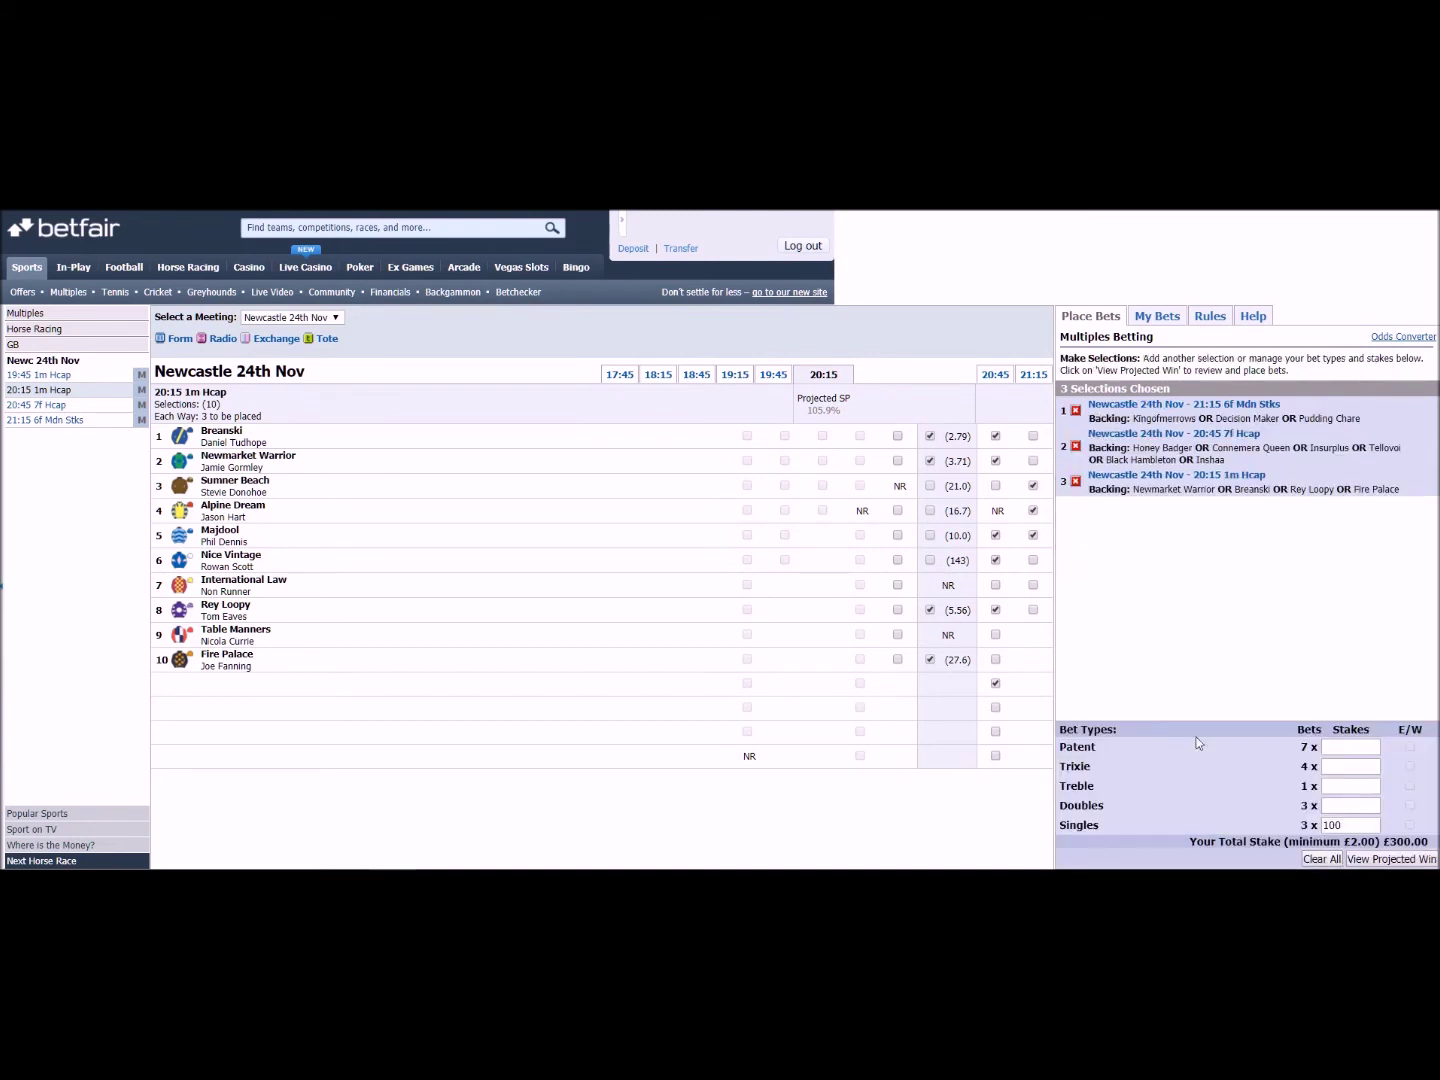
# Step: Replace the singles stake with a £100 treble stake, preview its projected win and return to editing the multiples
pyautogui.moveTo(1340, 825); pyautogui.dragTo(1301, 825)
pyautogui.press('BackSpace')
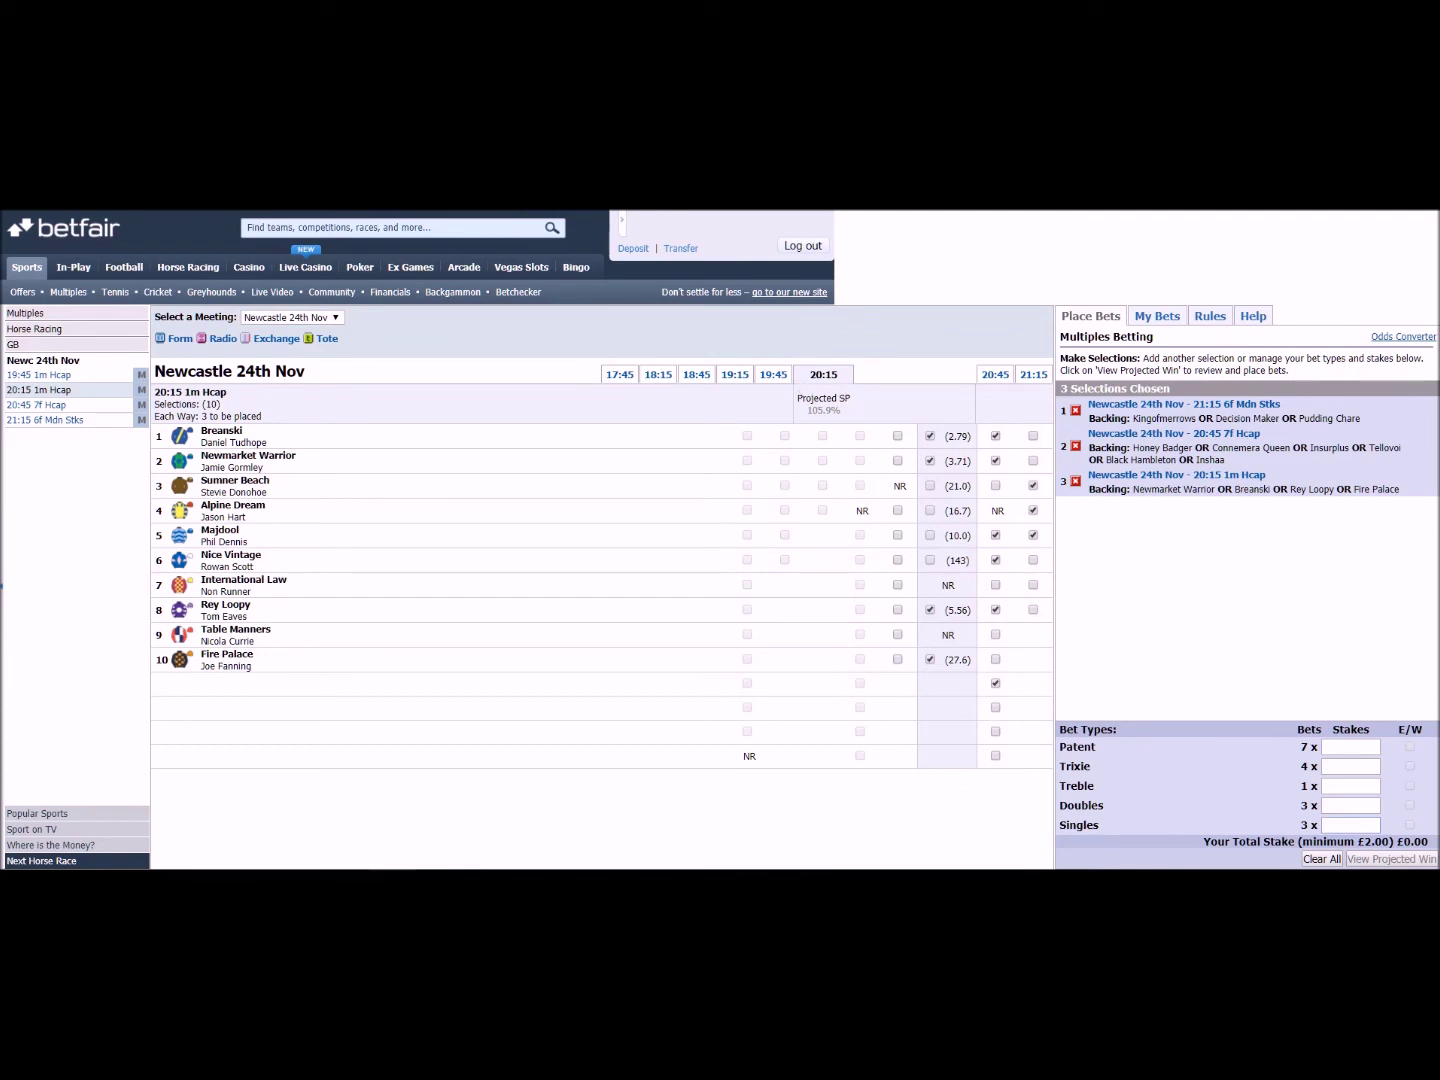
pyautogui.write('100')
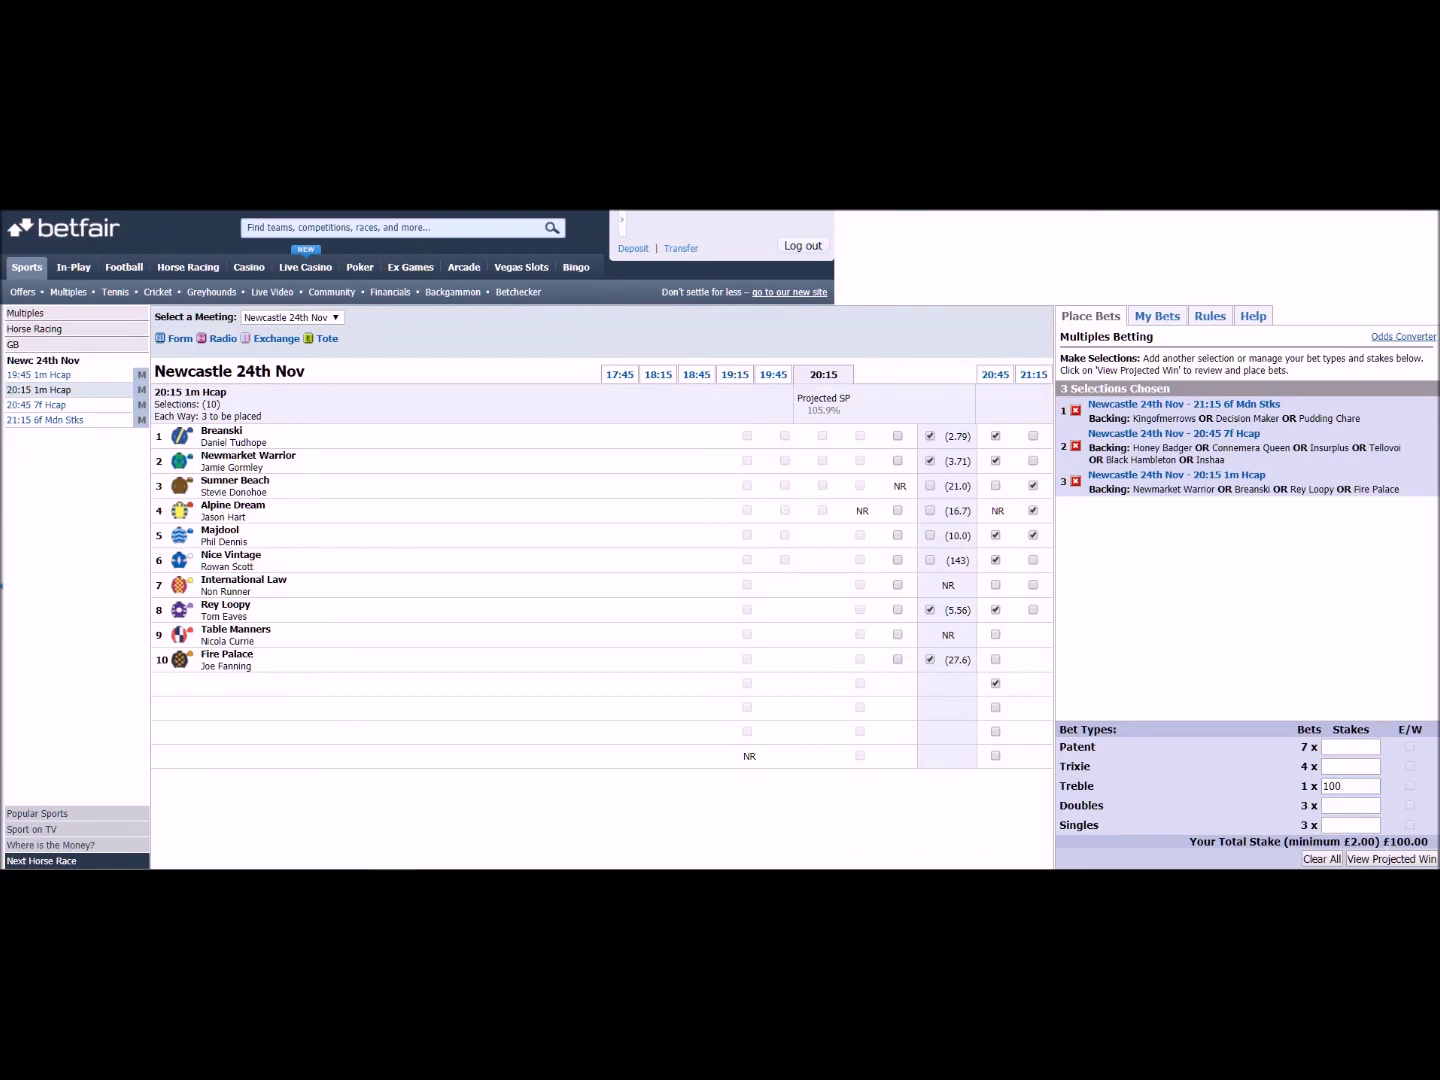
pyautogui.click(1394, 859)
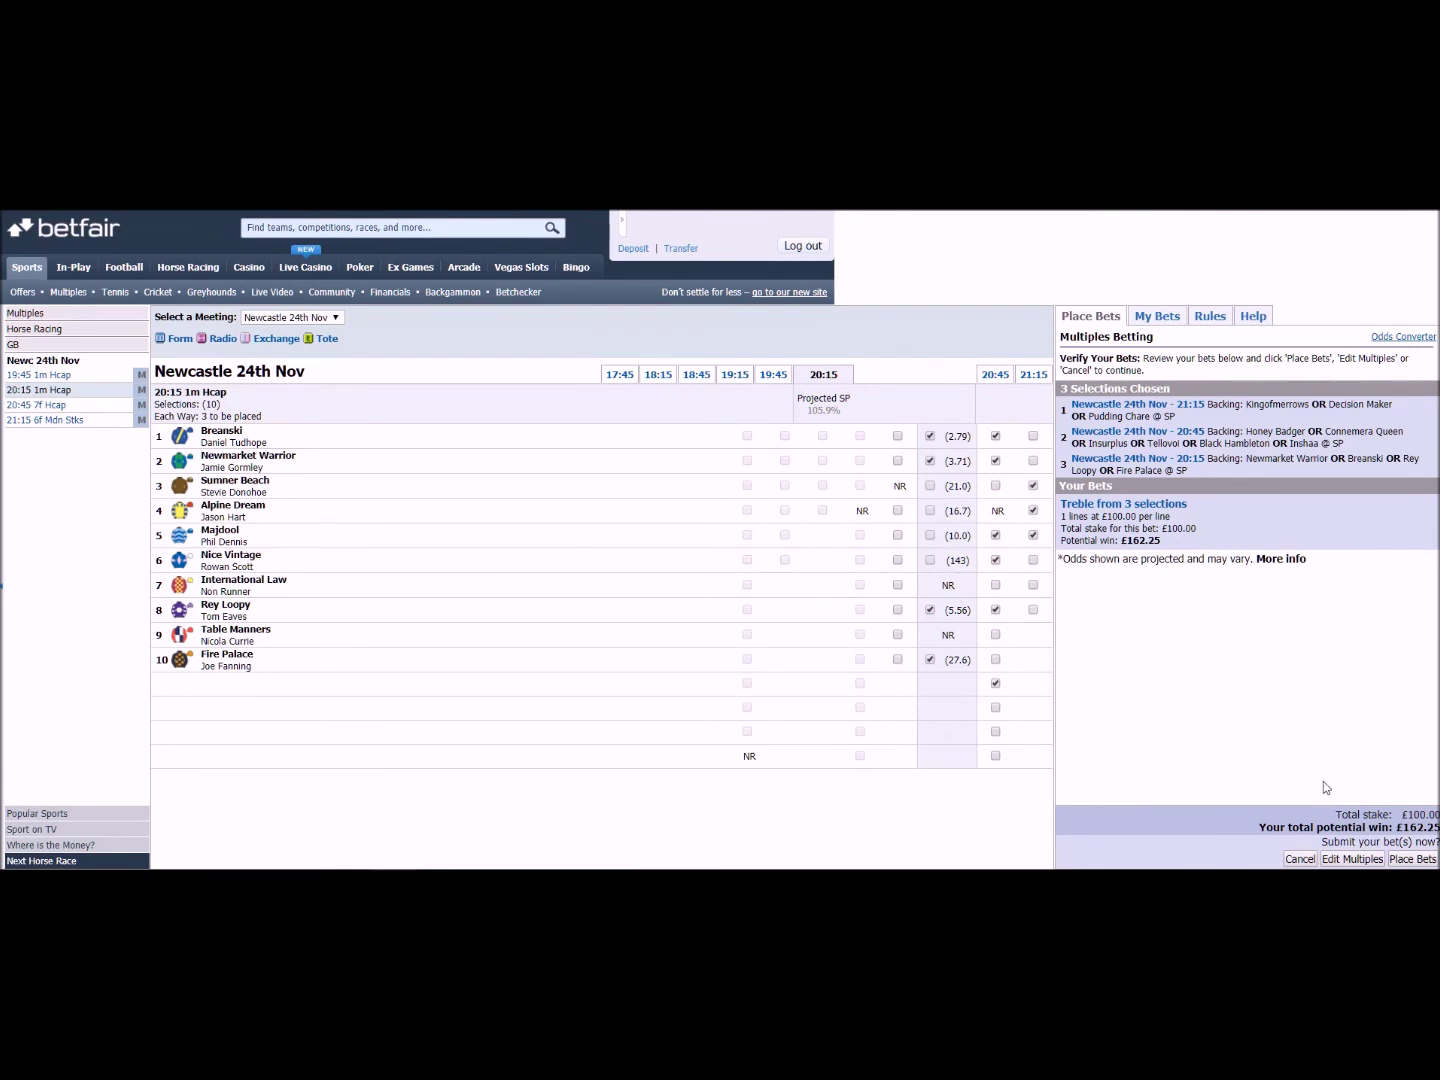
pyautogui.click(1345, 860)
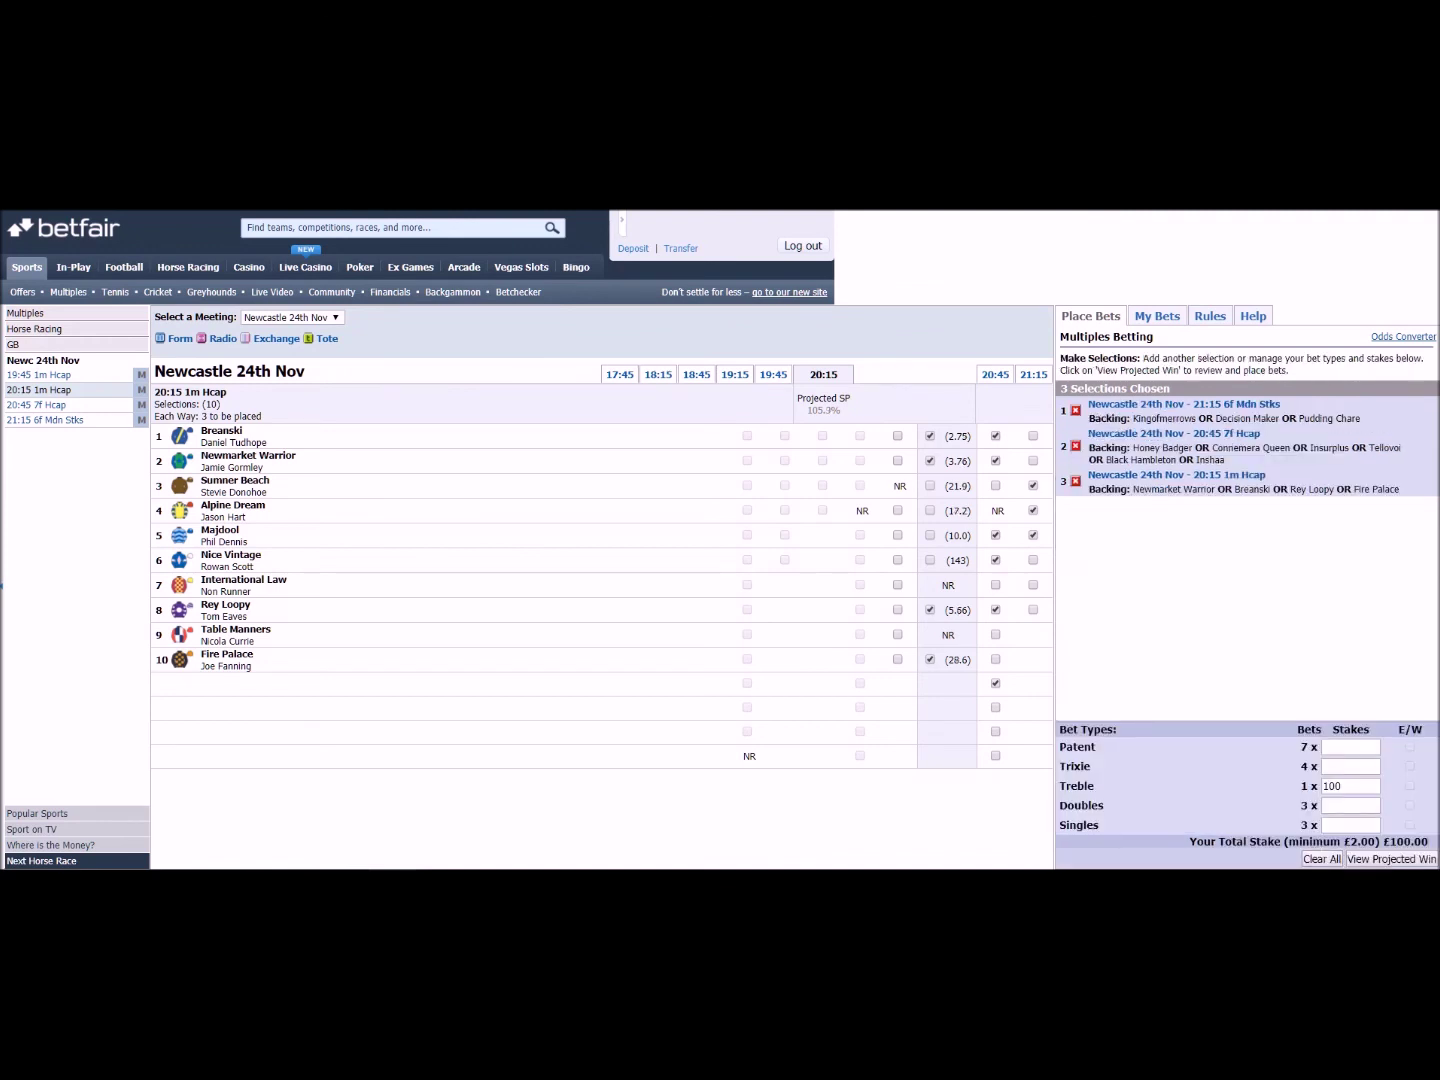
# Step: Review the horses selected in the 20:45 and 21:15 Newcastle races
pyautogui.click(1006, 375)
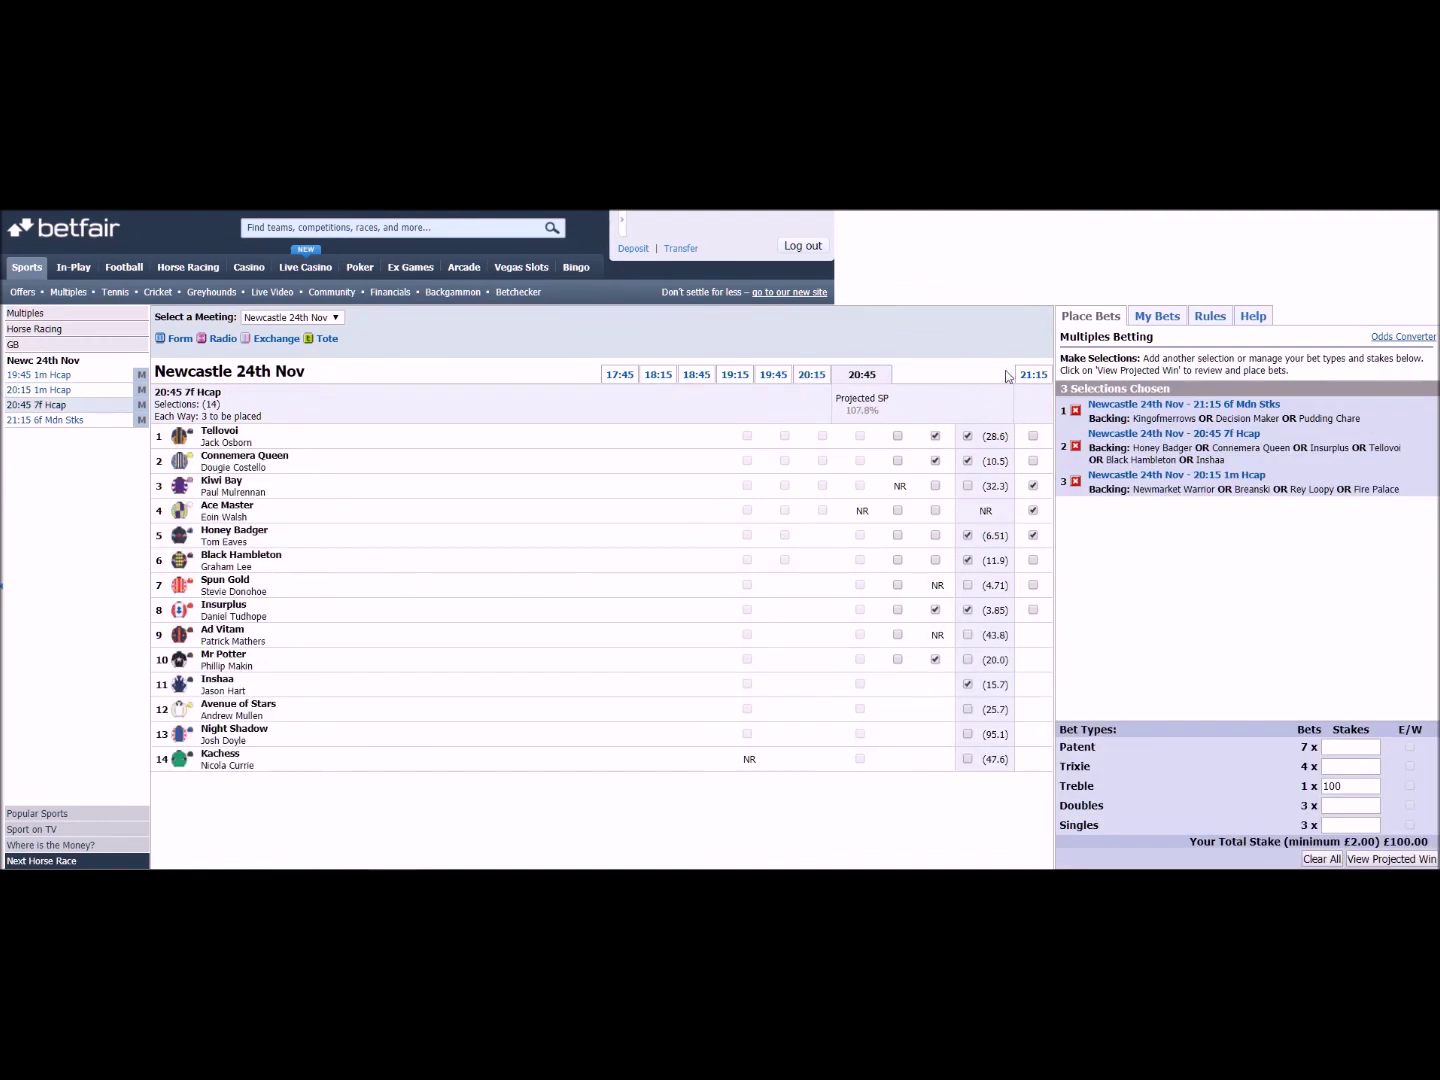
pyautogui.click(1033, 375)
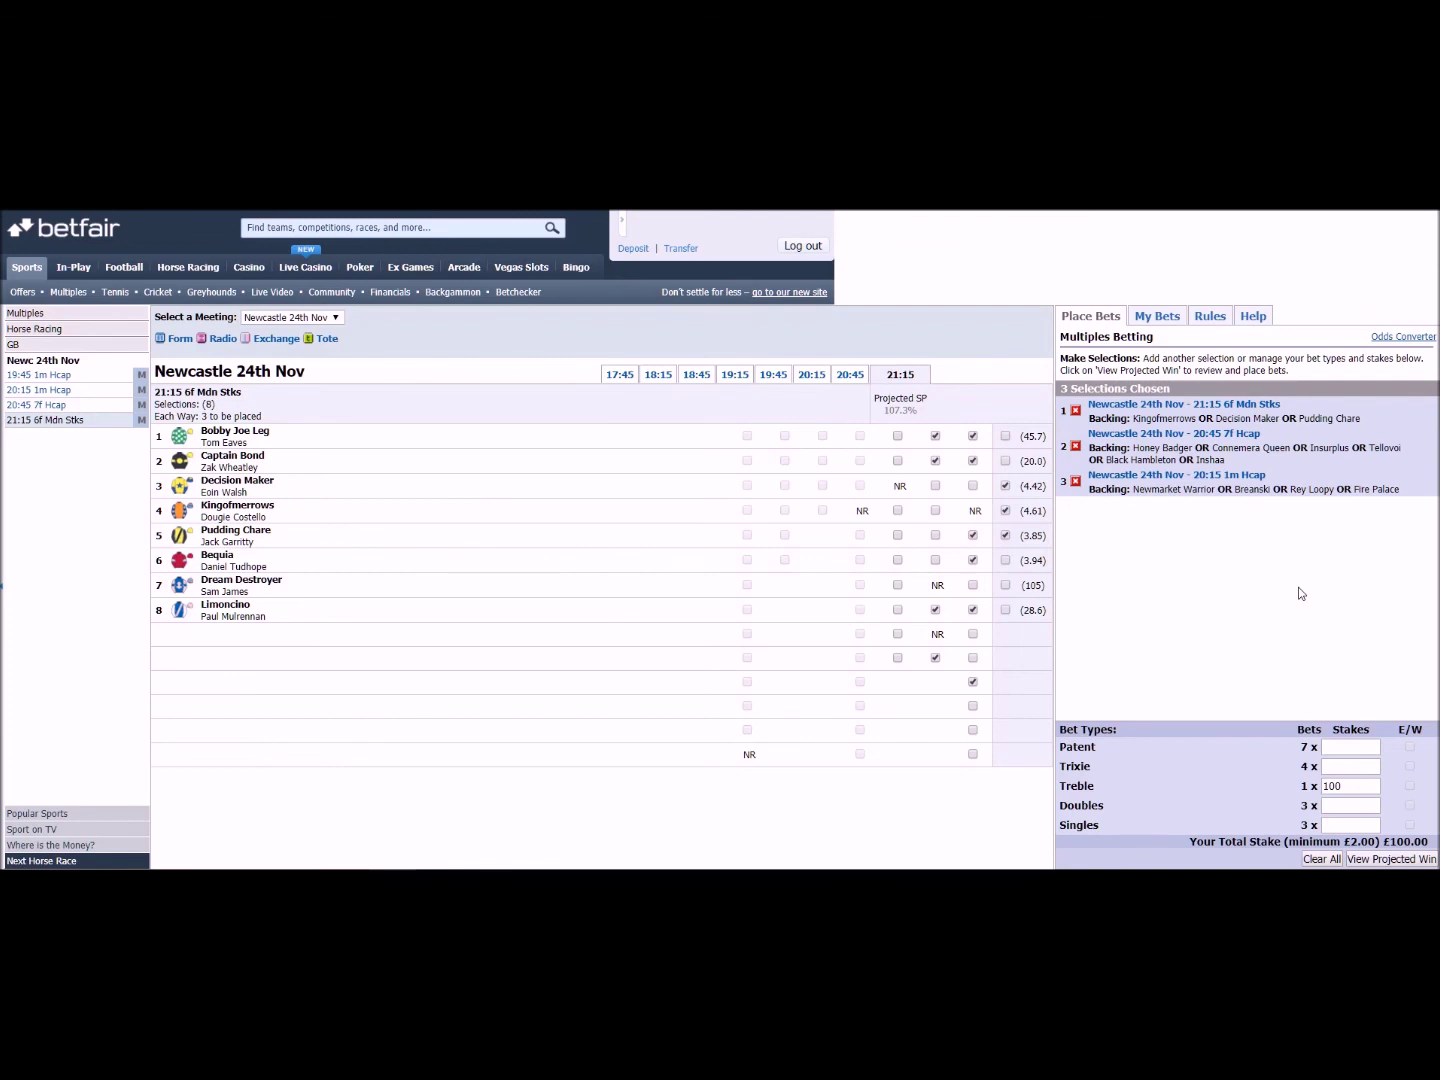